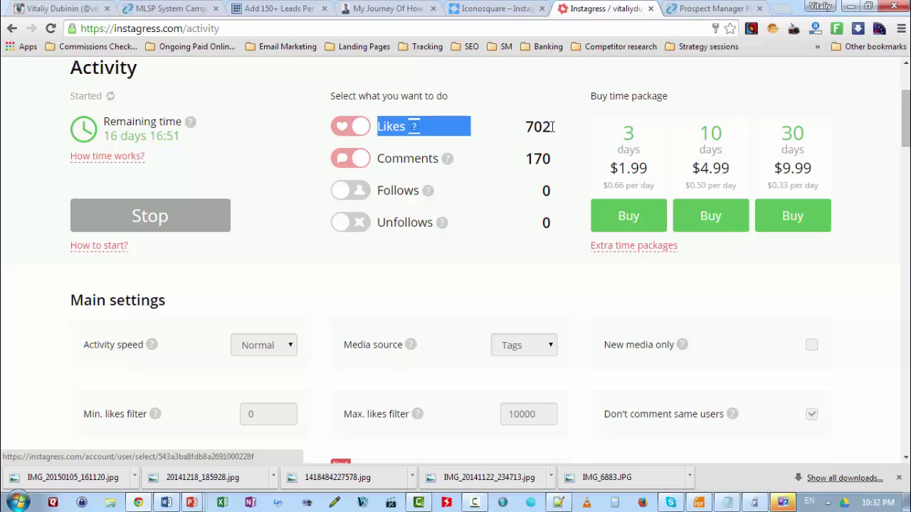
- Review the likes and comments counters and the list of targeted tags on the Activity page
left_click(549, 126)
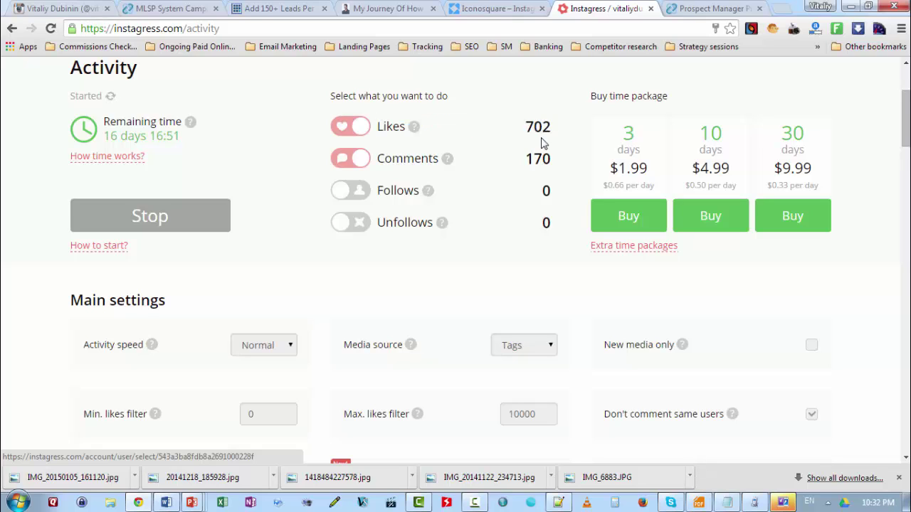
left_click_drag(529, 157, 550, 159)
left_click(551, 159)
left_click_drag(905, 135, 905, 205)
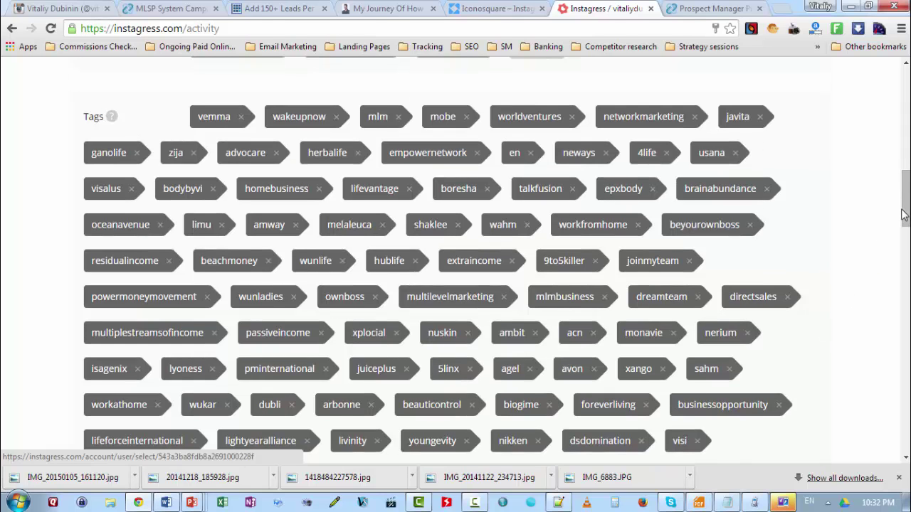
left_click_drag(908, 204, 908, 183)
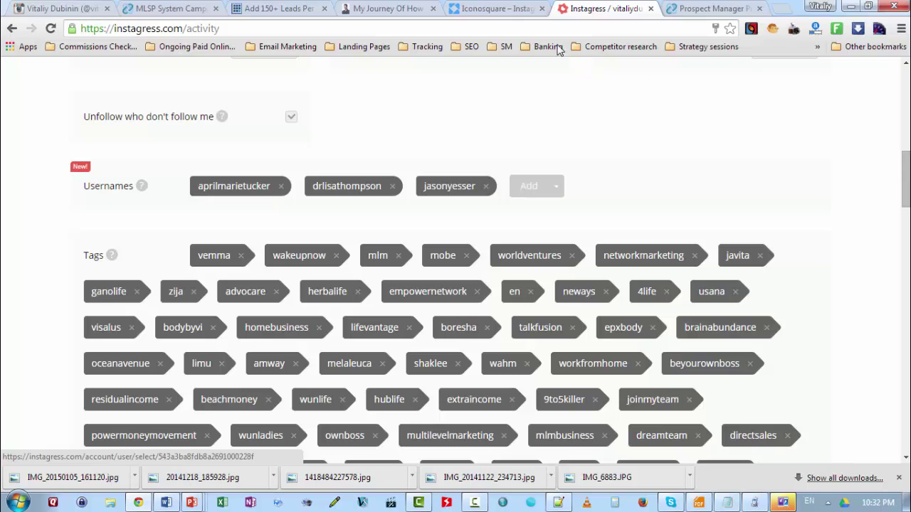
- Switch to Iconosquare, search for "vemma" and look through the matching accounts and hashtags
left_click(505, 13)
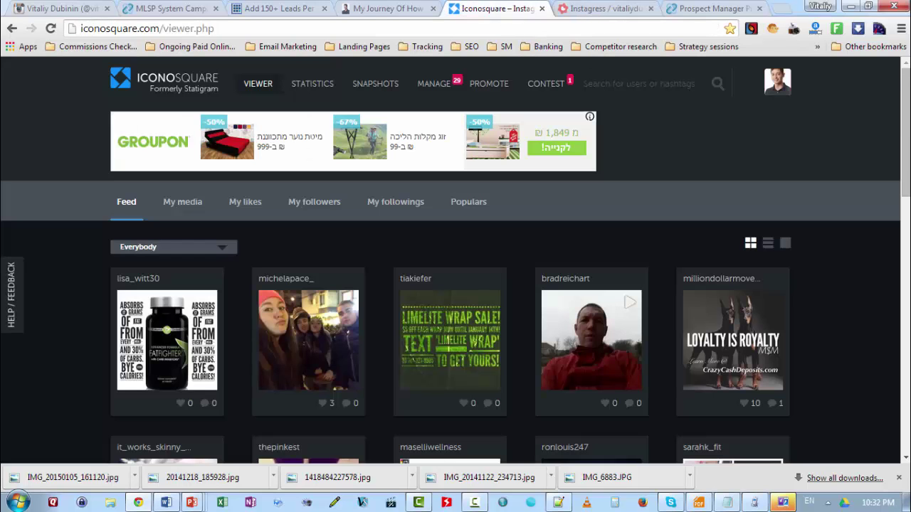
left_click(637, 79)
type("vemma")
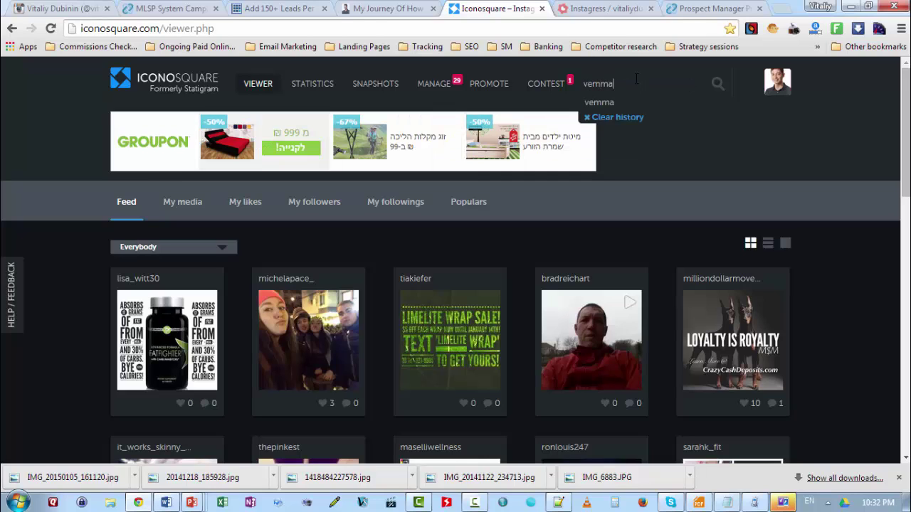
key("Return")
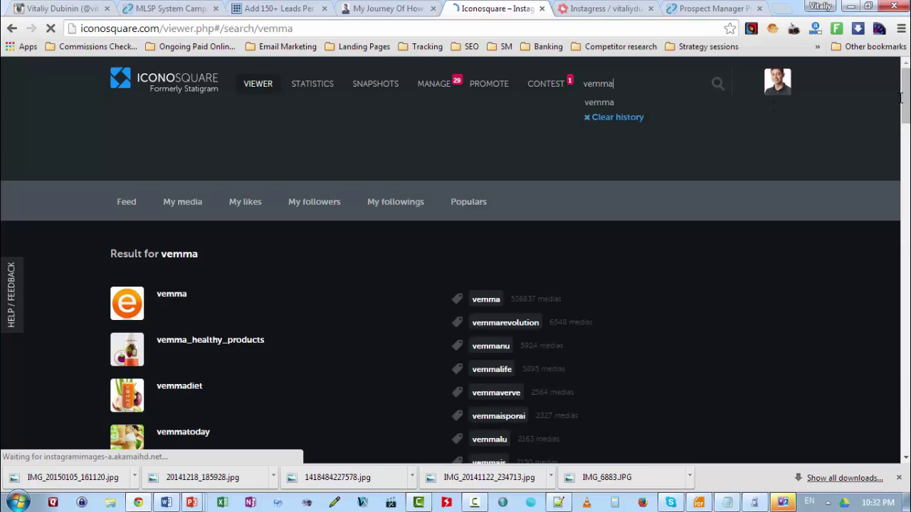
scroll(637, 80, "down", 3)
scroll(491, 120, "down", 1)
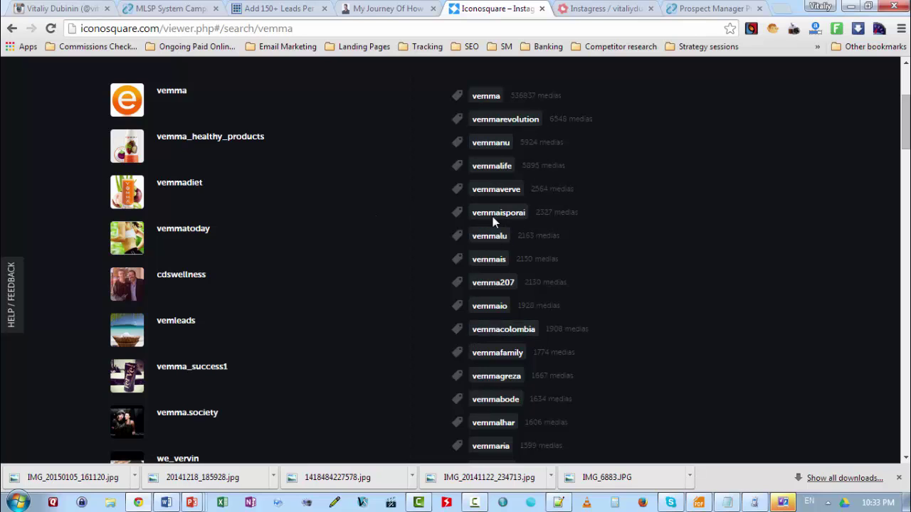
scroll(456, 259, "up", 2)
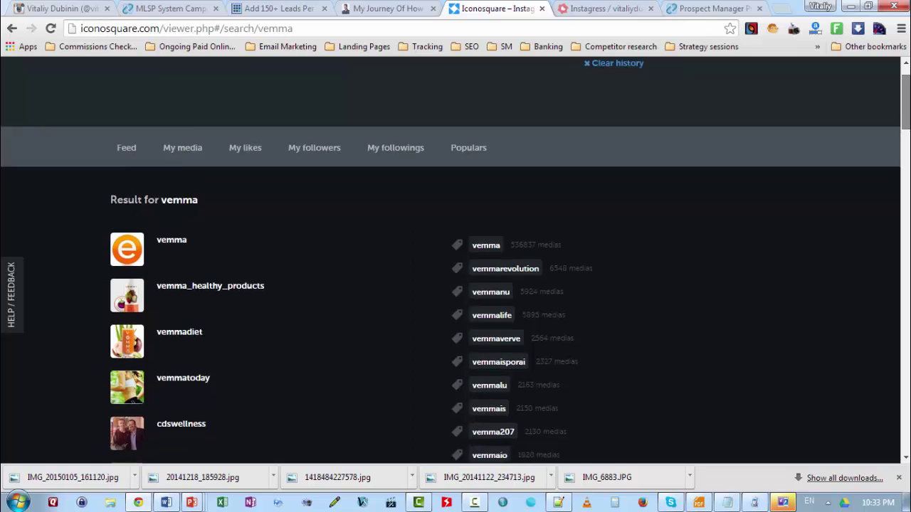
scroll(455, 260, "down", 5)
scroll(477, 297, "down", 2)
scroll(477, 298, "up", 10)
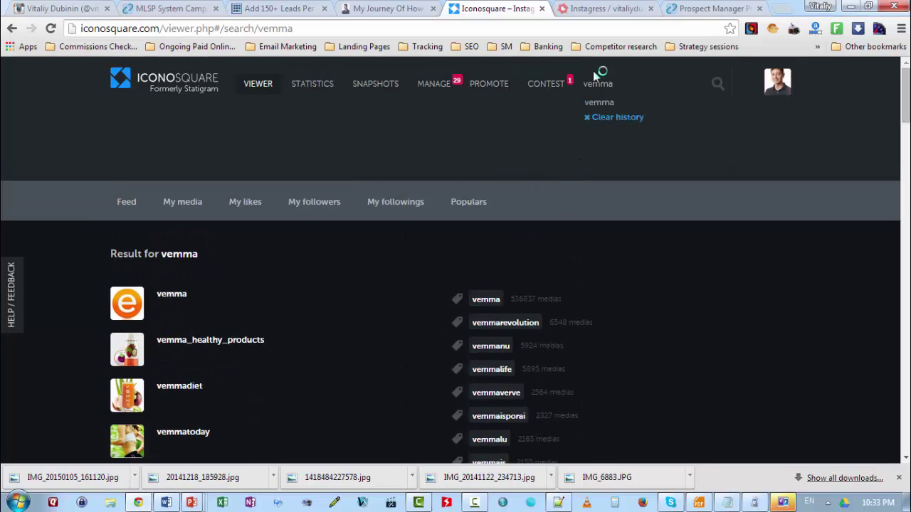
- Return to Instagress and look through the tags in the activity settings
left_click(597, 18)
scroll(456, 259, "down", 10)
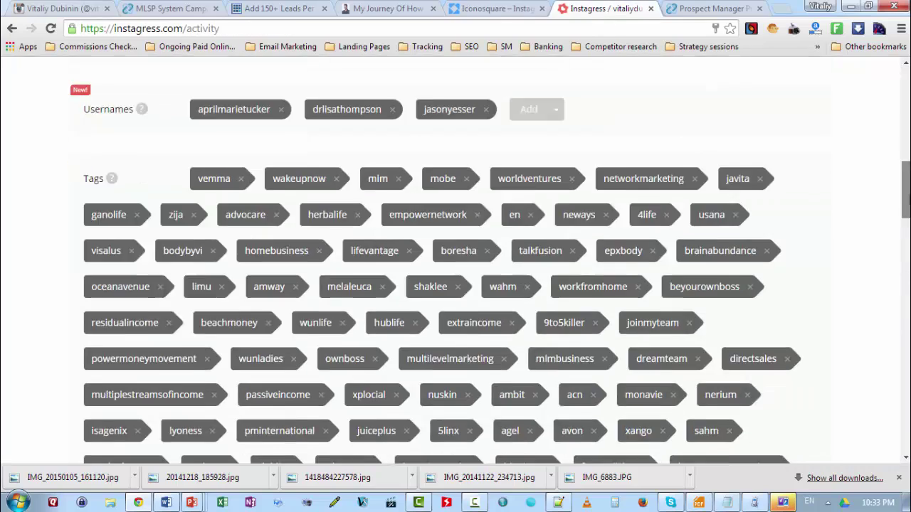
scroll(904, 165, "up", 7)
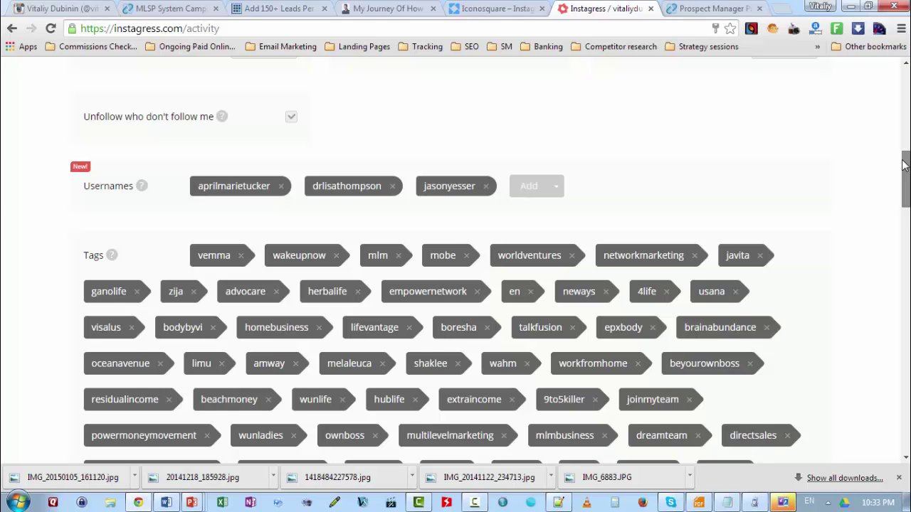
scroll(904, 166, "down", 1)
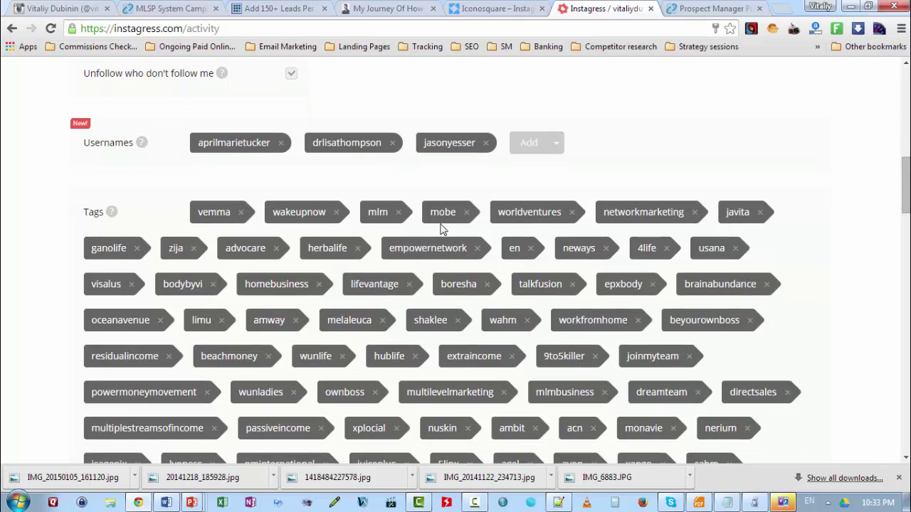
scroll(905, 183, "down", 2)
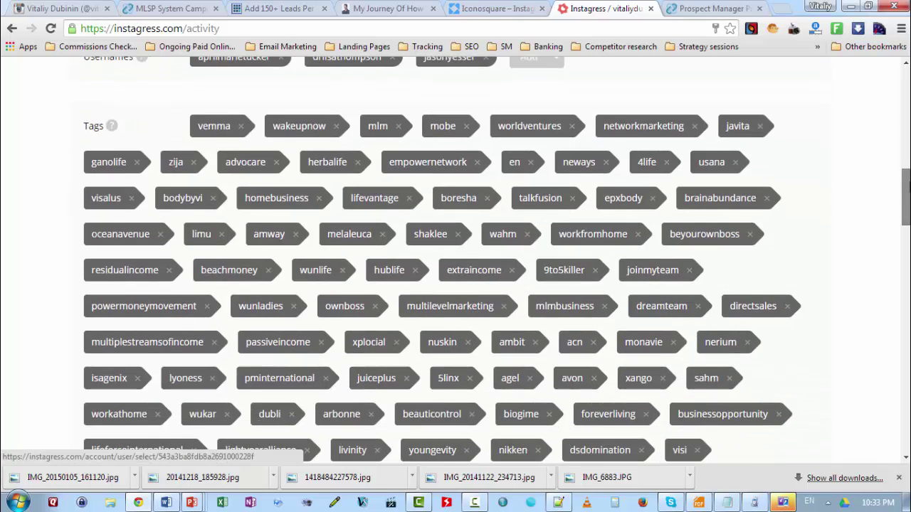
- Go to the Comments list and read the first two comment templates, highlighting their text
left_click_drag(905, 184, 907, 349)
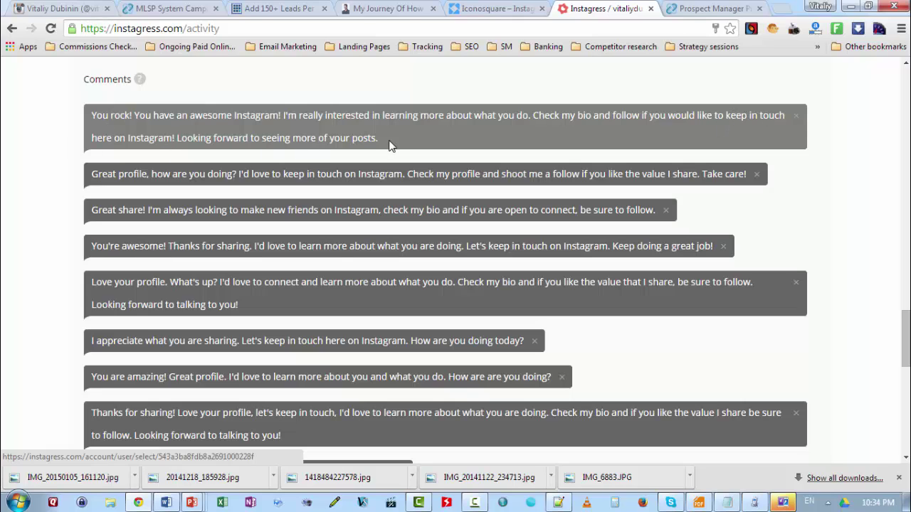
left_click_drag(385, 142, 93, 115)
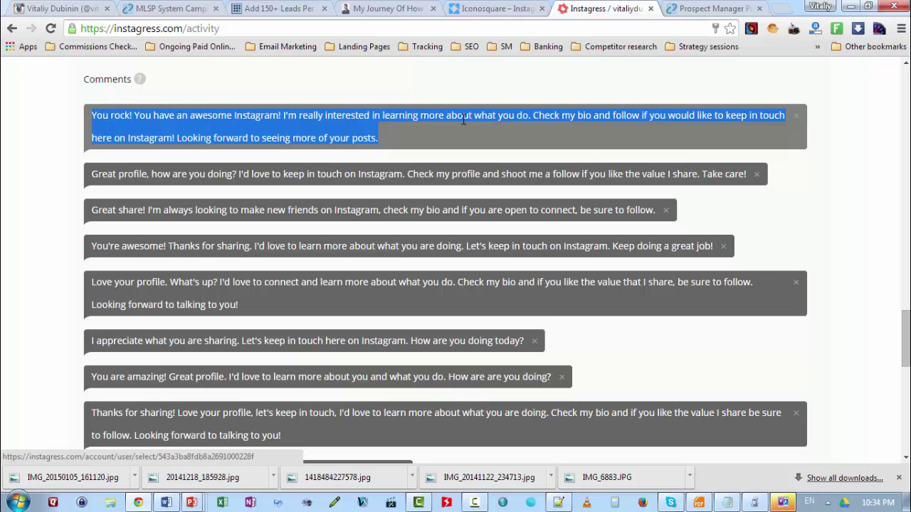
left_click(529, 116)
left_click_drag(535, 120, 646, 119)
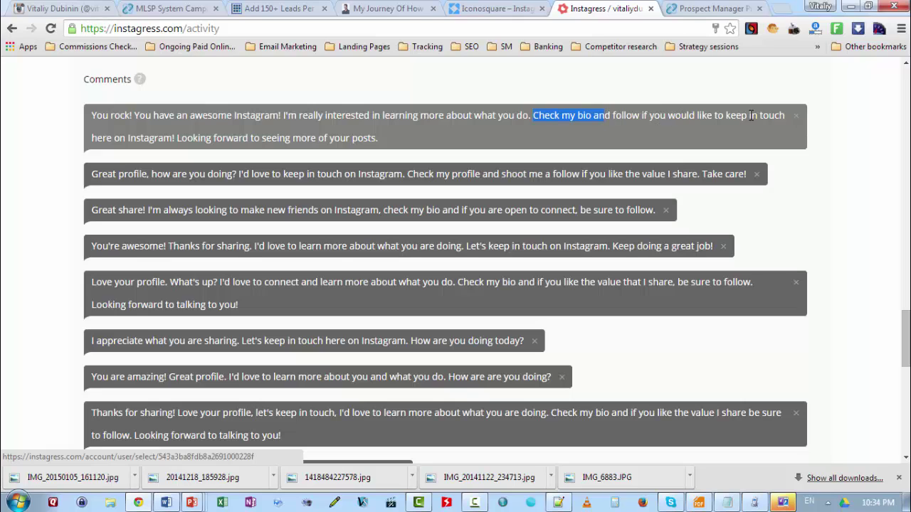
left_click_drag(175, 138, 411, 141)
left_click(373, 138)
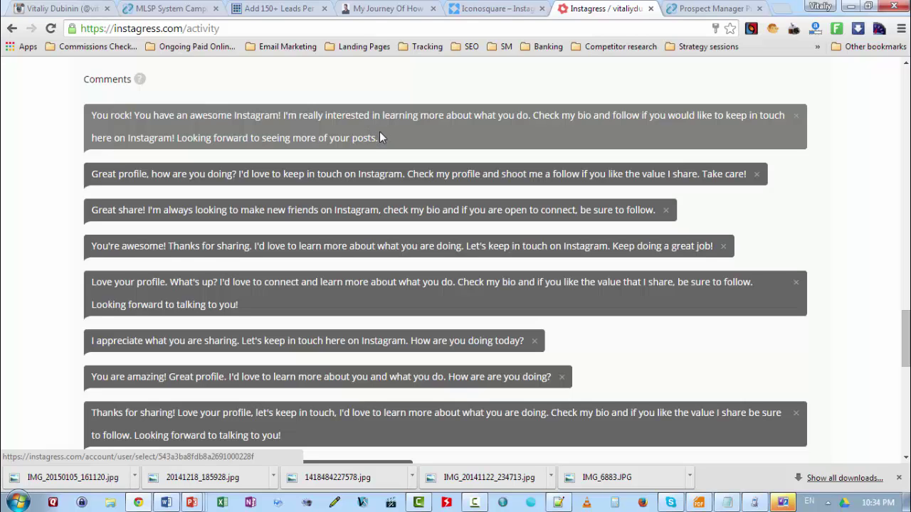
left_click_drag(92, 174, 589, 176)
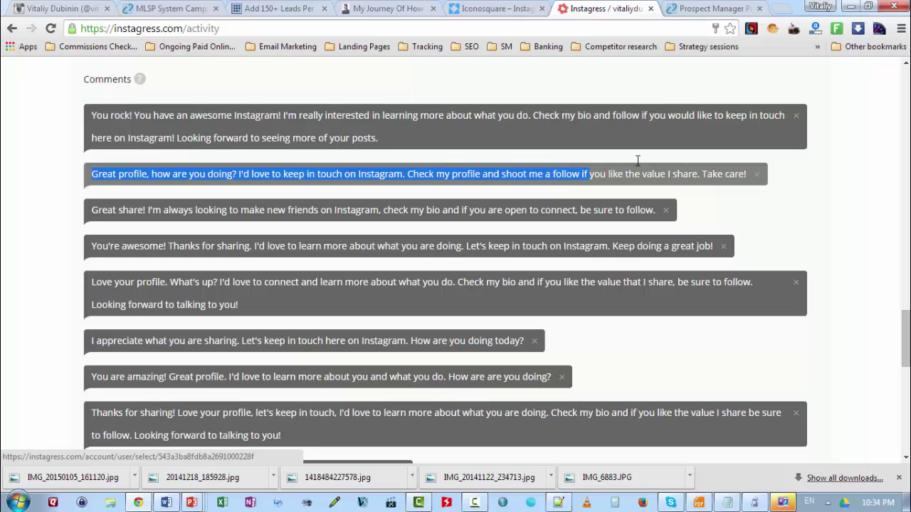
left_click_drag(638, 159, 732, 168)
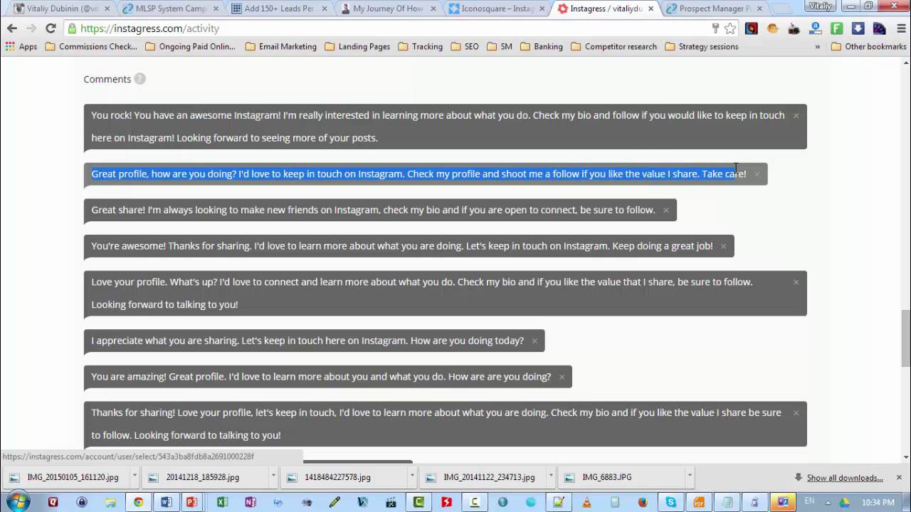
left_click(736, 171)
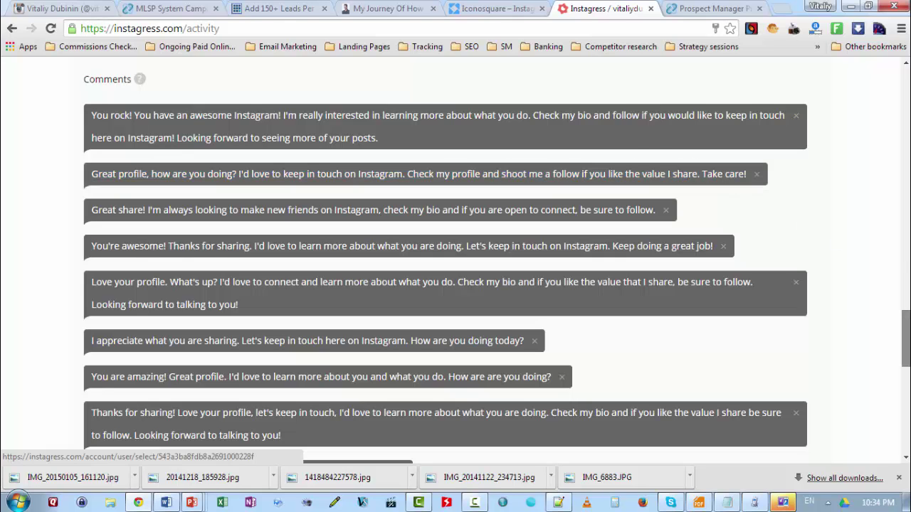
- Look through the remaining comment templates in the Comments list
scroll(455, 263, "down", 1)
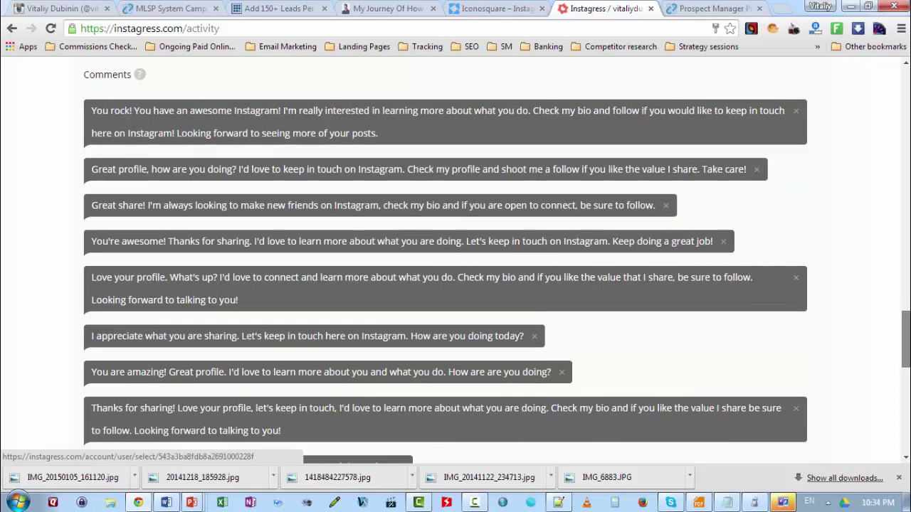
scroll(455, 263, "down", 1)
scroll(455, 263, "up", 1)
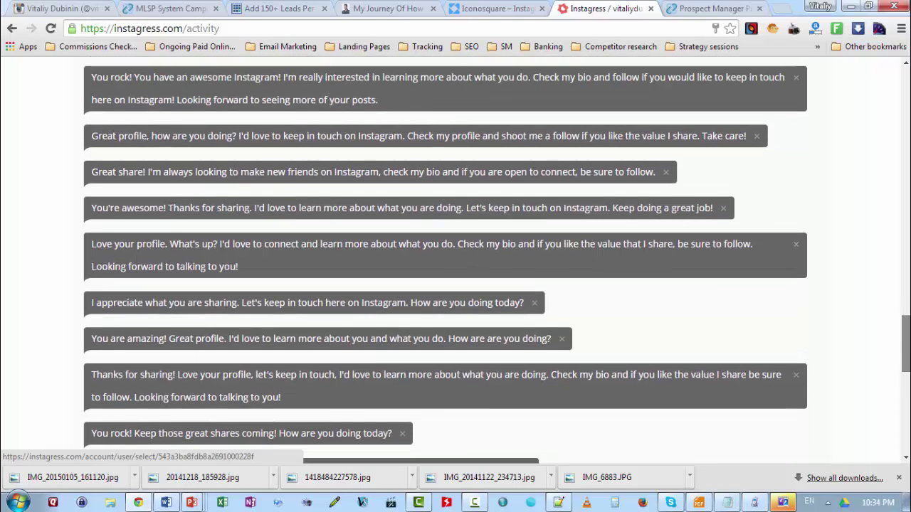
scroll(455, 263, "down", 1)
scroll(456, 264, "down", 1)
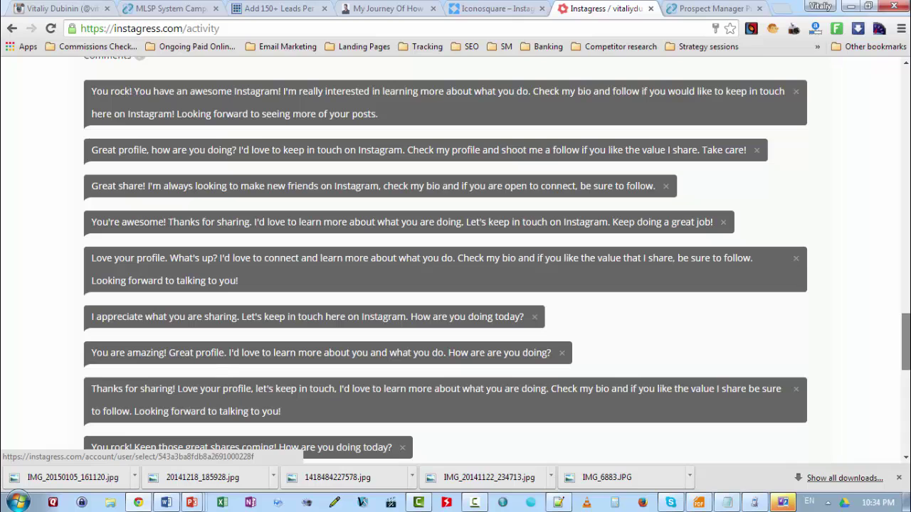
scroll(455, 263, "down", 2)
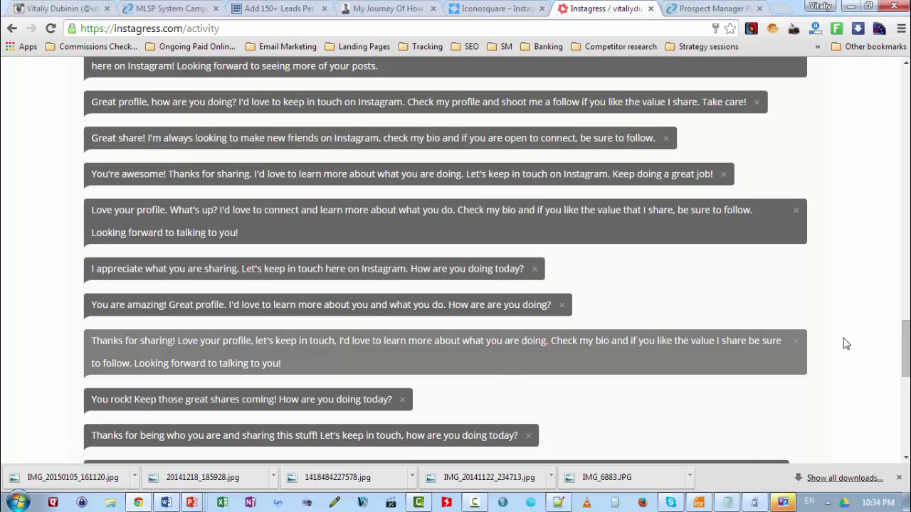
scroll(445, 260, "down", 2)
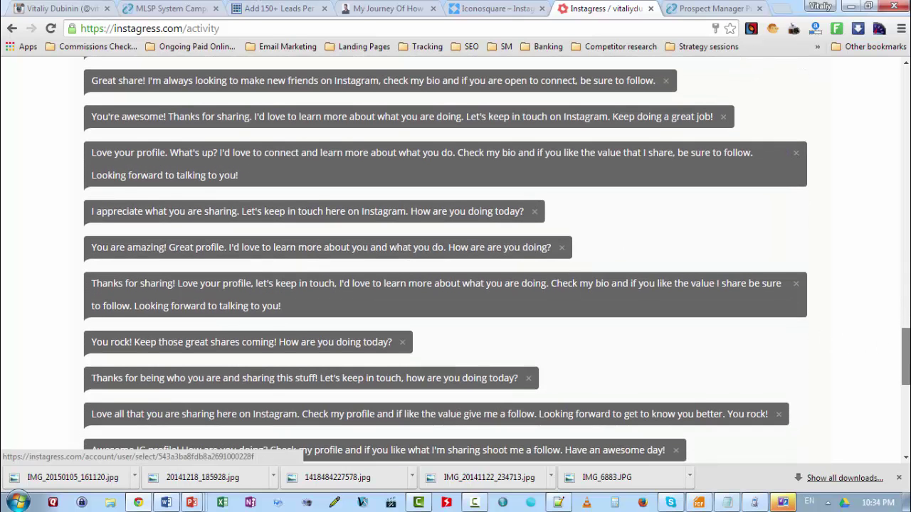
scroll(455, 263, "up", 3)
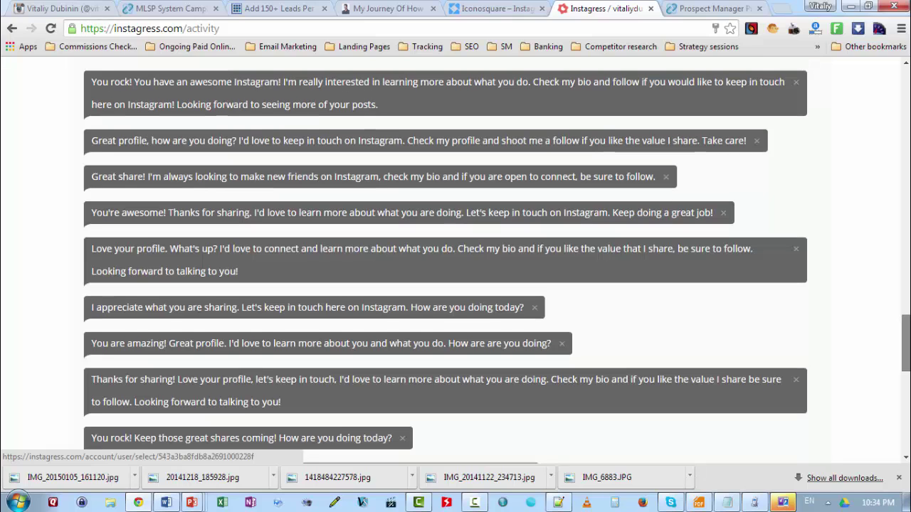
scroll(445, 260, "up", 1)
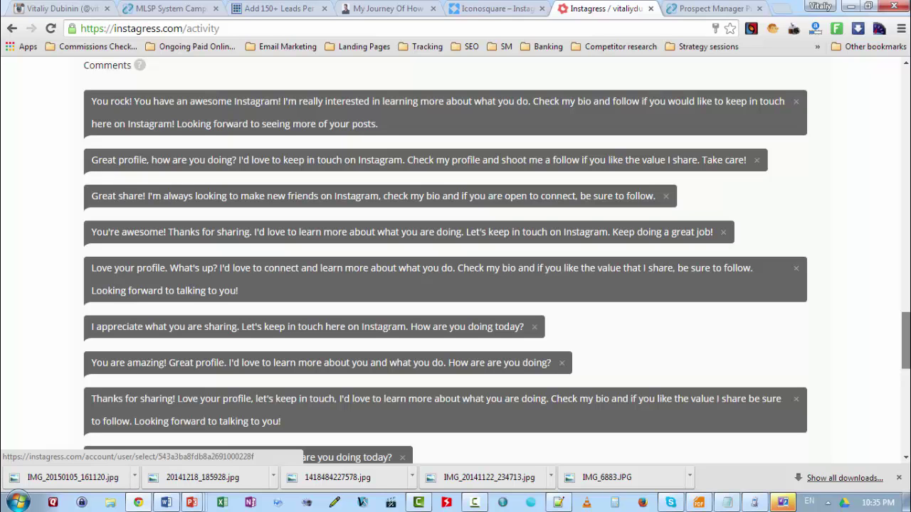
scroll(456, 264, "down", 4)
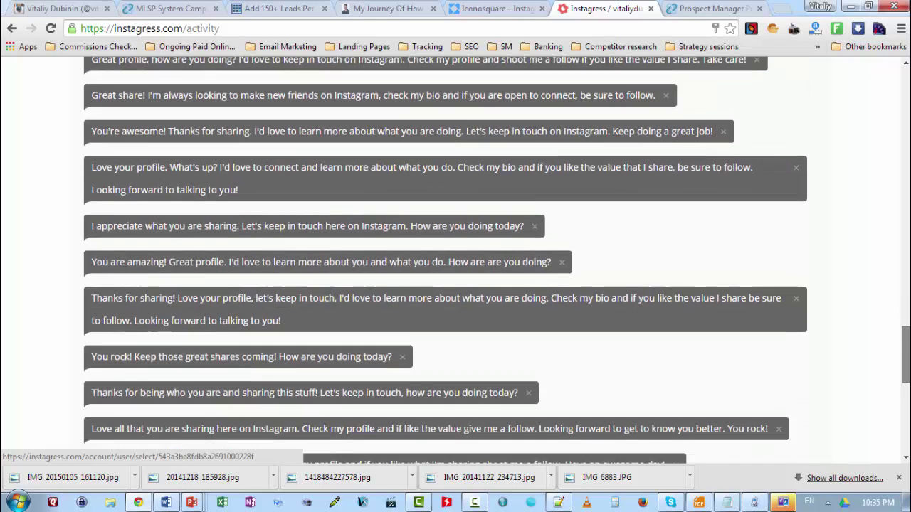
- Review the main settings, reading the help for New media only, Don't comment same users and Usernames
left_click_drag(905, 381, 898, 142)
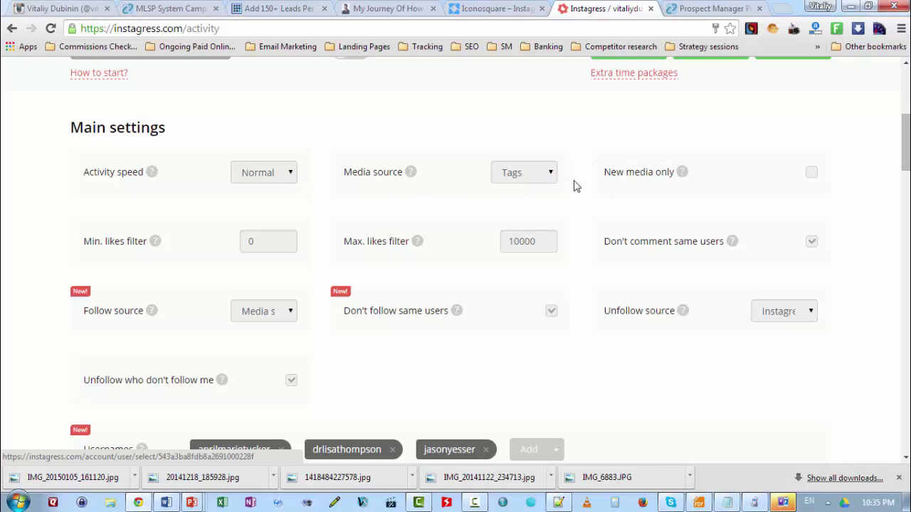
mouse_move(681, 173)
mouse_move(733, 244)
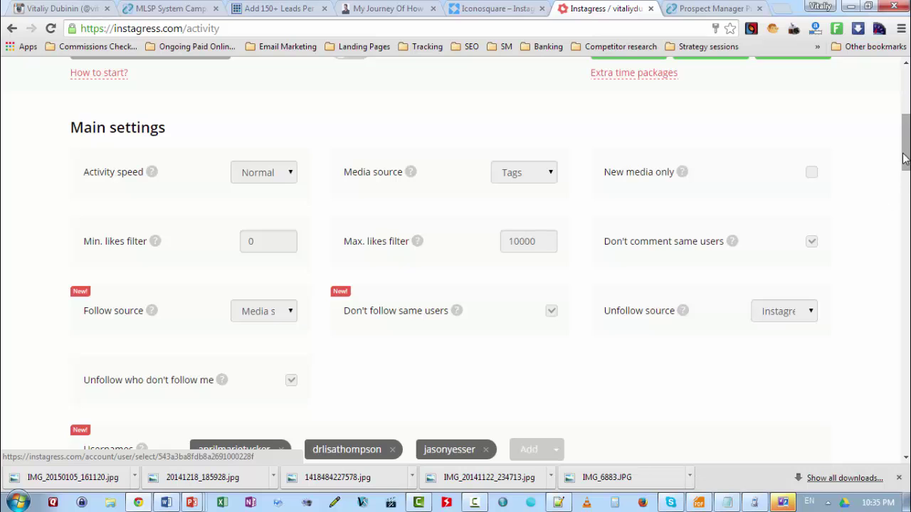
left_click_drag(906, 153, 907, 189)
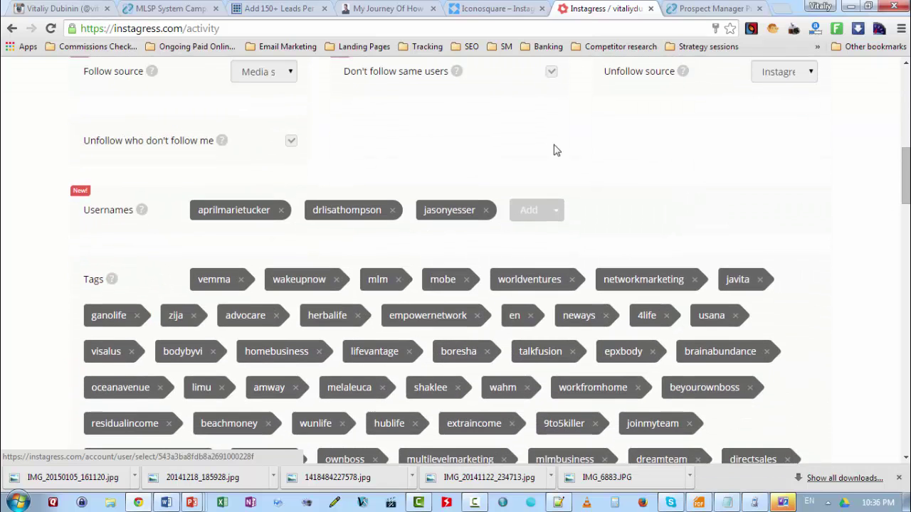
mouse_move(143, 211)
- Stop the running activity and turn on the Follows action
left_click_drag(905, 179, 905, 107)
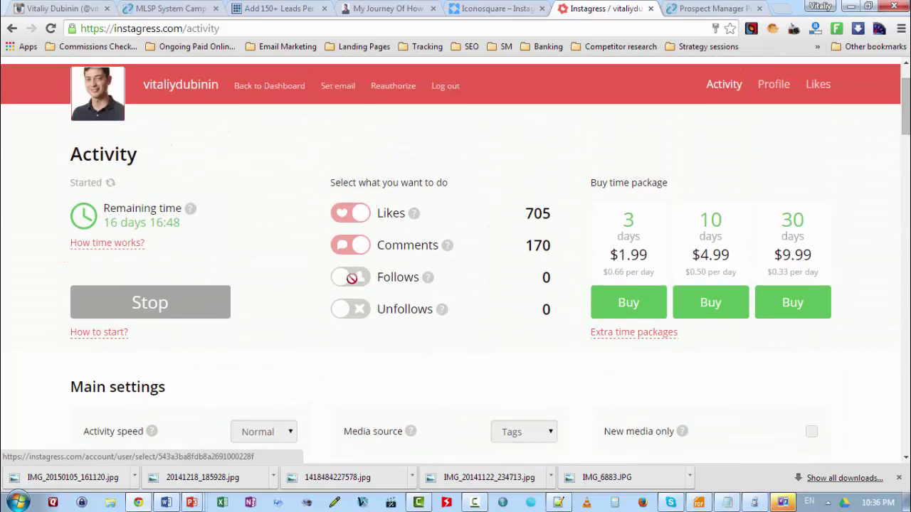
left_click(152, 309)
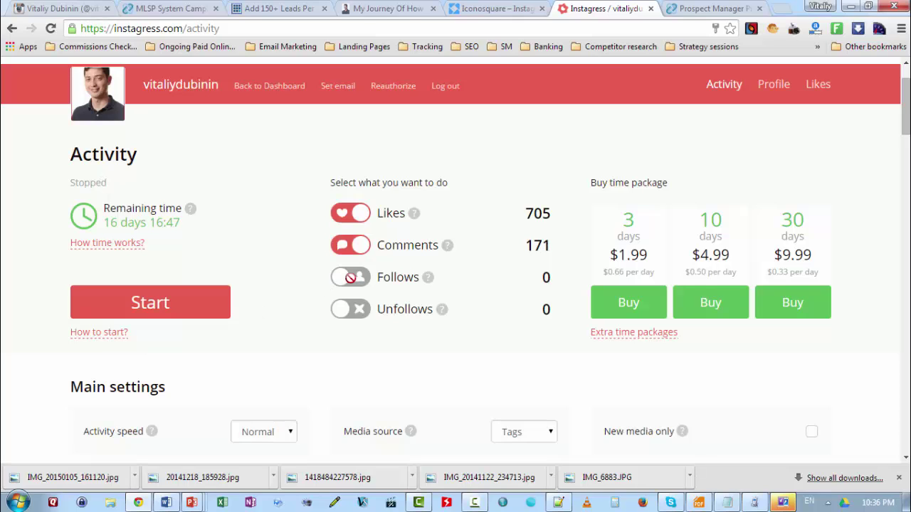
left_click(350, 278)
- Examine the Auto-stop settings below the comment templates, including the action counters, the timer and the no-users-to-unfollow option
scroll(907, 114, "down", 7)
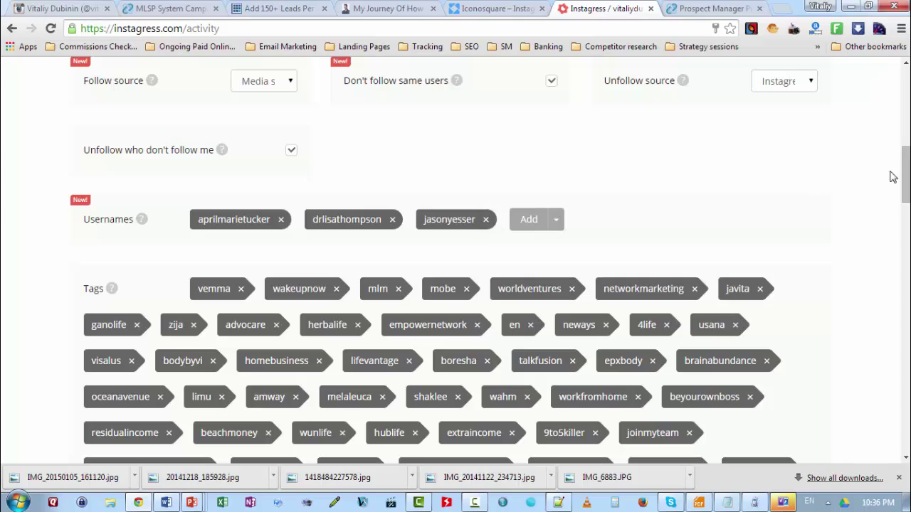
left_click_drag(906, 175, 906, 409)
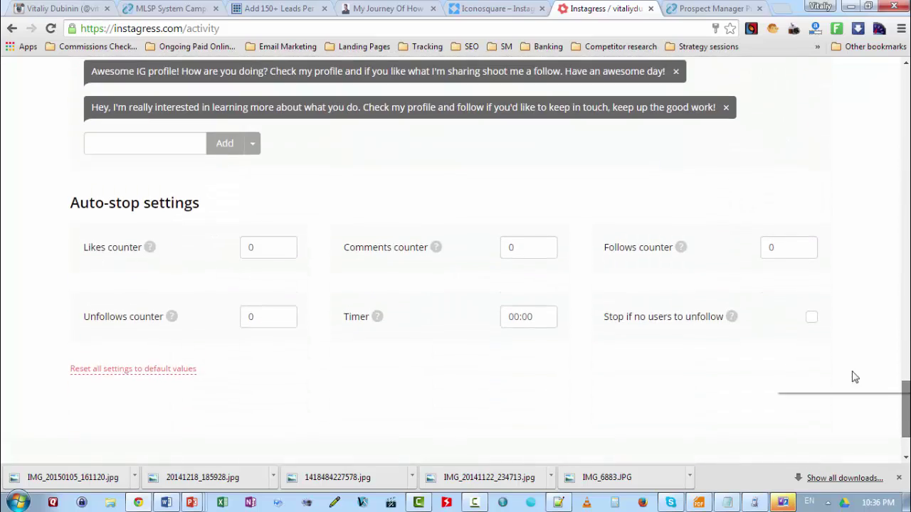
right_click(775, 183)
left_click(276, 198)
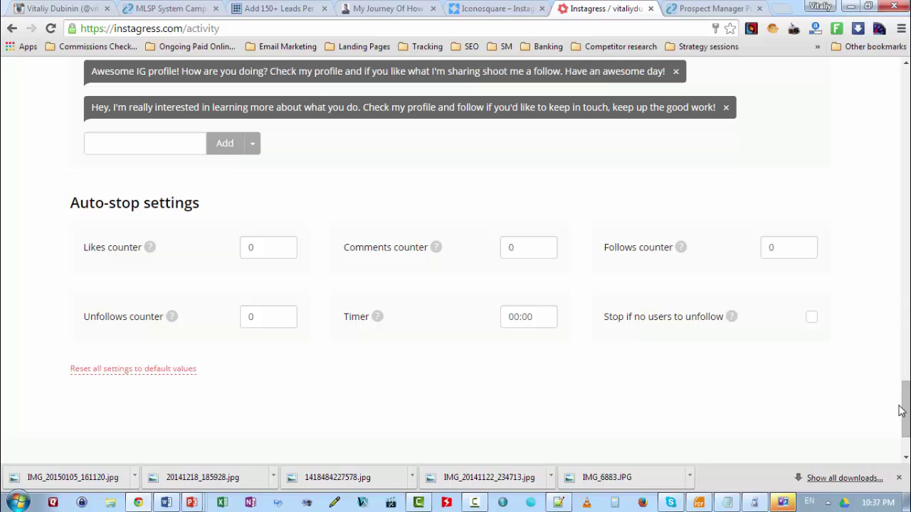
left_click_drag(901, 411, 901, 403)
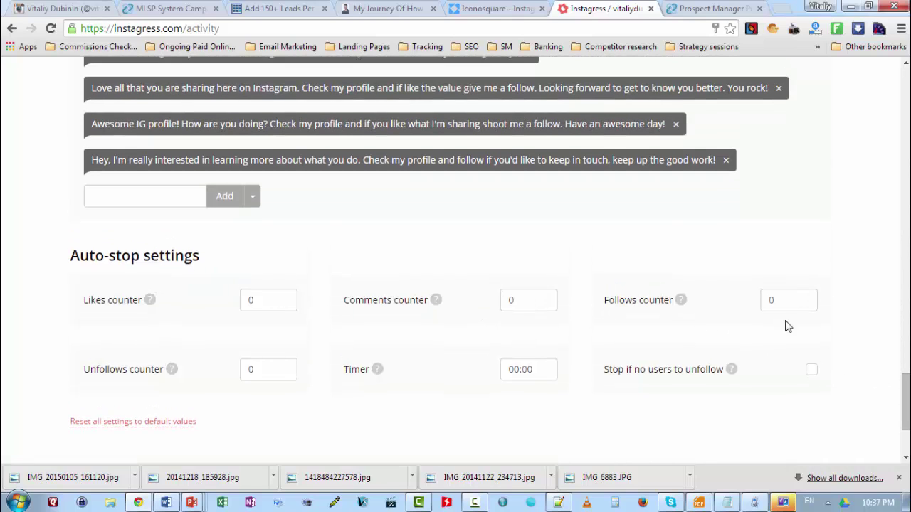
- Start the activity with Likes and Comments turned on and Follows turned off
left_click_drag(906, 398, 906, 105)
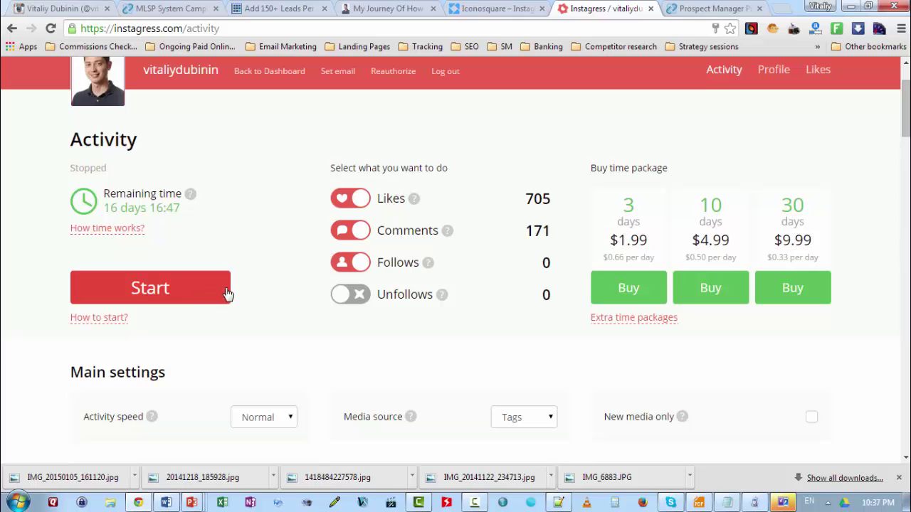
left_click(175, 289)
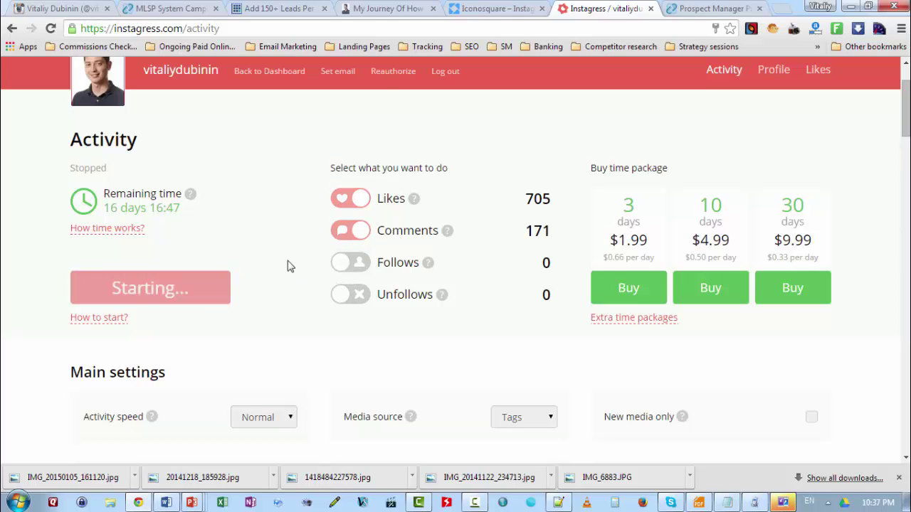
- Review the prices of the 3, 10 and 30 day time packages by highlighting them, and clear the highlight
double_click(629, 205)
left_click_drag(649, 243, 609, 242)
left_click_drag(709, 240, 721, 241)
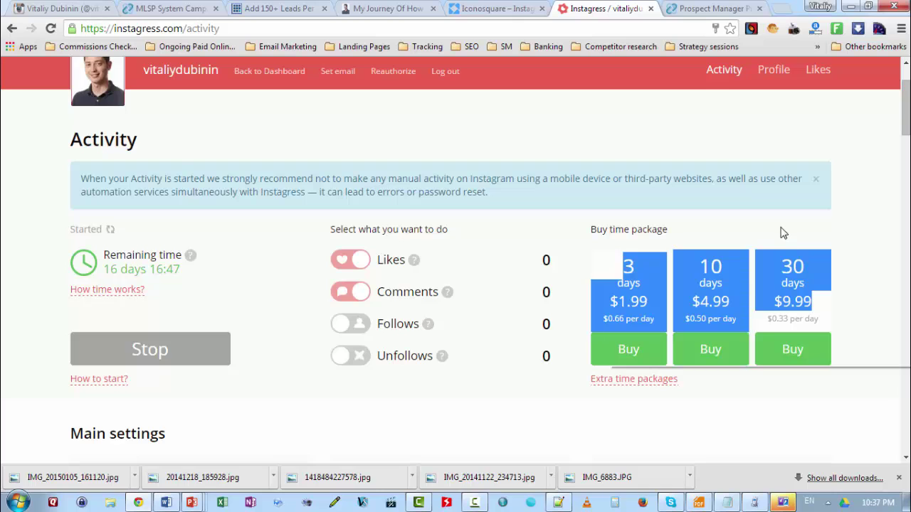
left_click(781, 232)
scroll(776, 226, "up", 2)
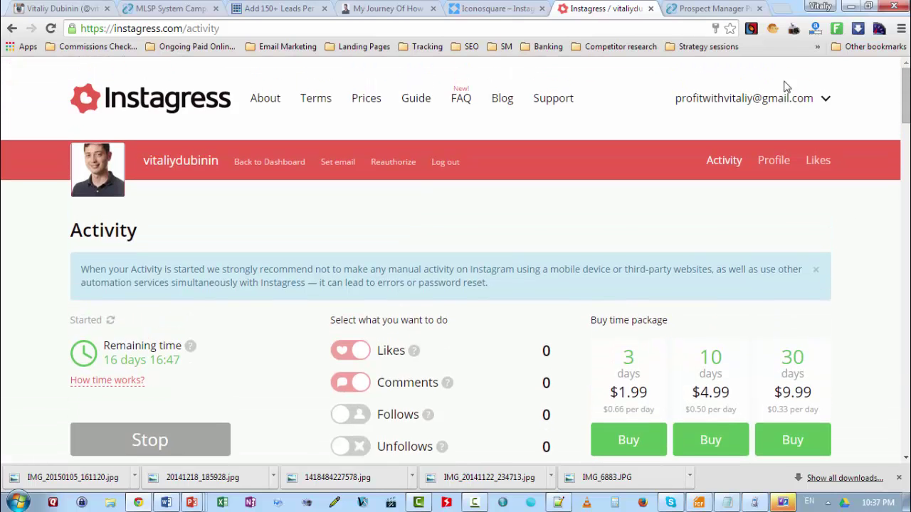
- Switch to Iconosquare and look through its Promote page down to the Photo Gallery Widget for blogs and websites
left_click(488, 8)
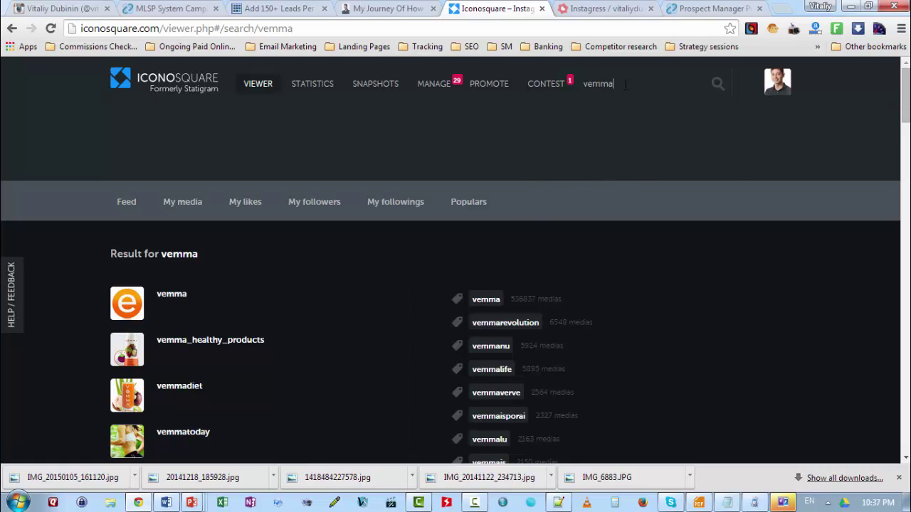
left_click_drag(627, 84, 526, 82)
left_click(494, 86)
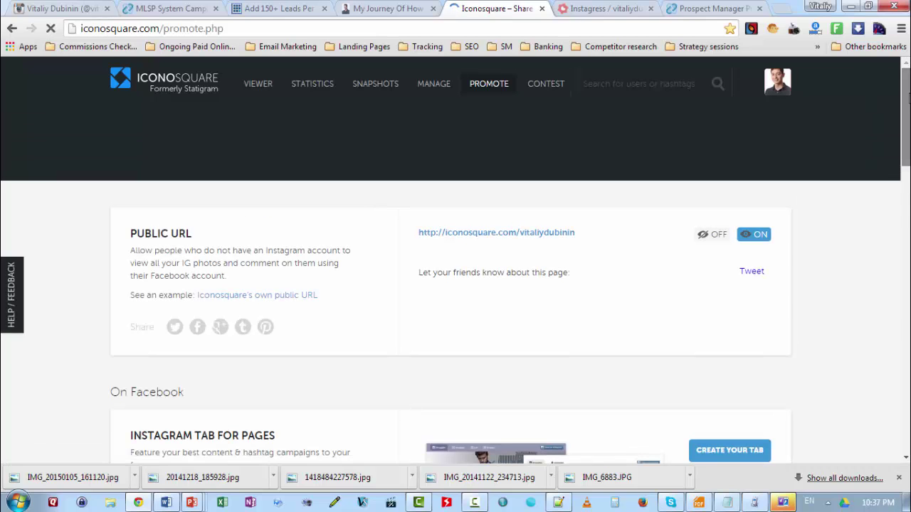
left_click_drag(908, 98, 908, 281)
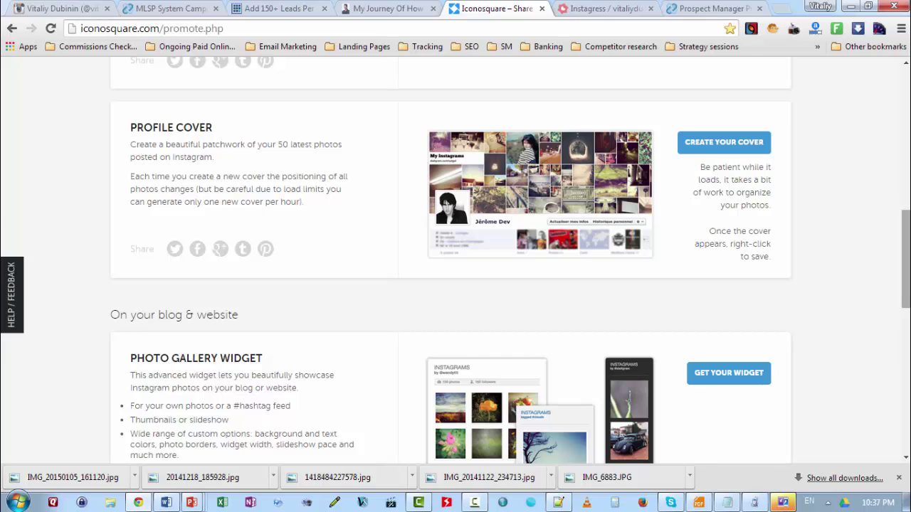
left_click_drag(907, 259, 907, 317)
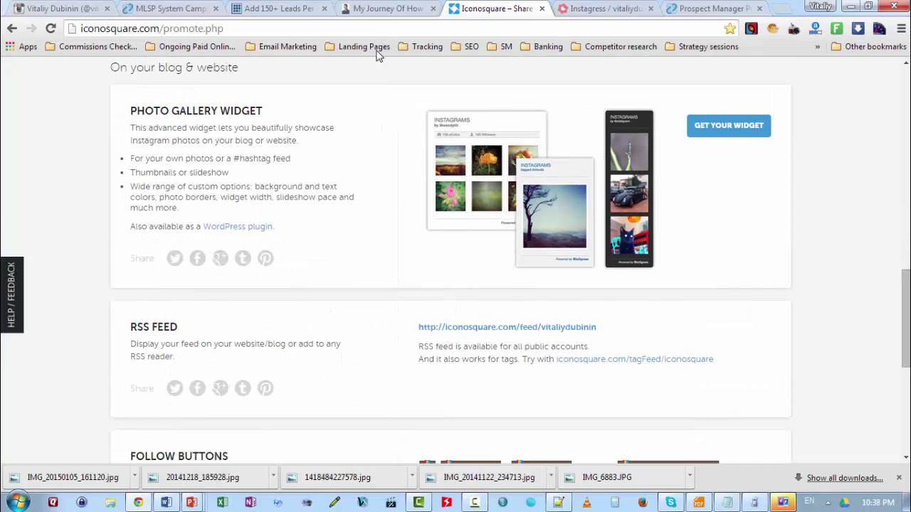
- Switch to the My Journey blog post and find the Instagram photo widget embedded beside the article
left_click(385, 10)
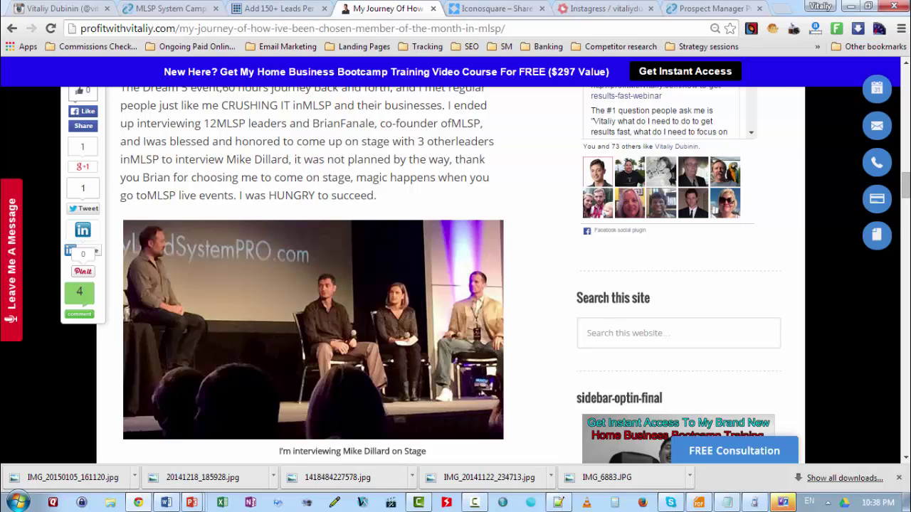
scroll(455, 285, "down", 5)
scroll(456, 285, "down", 6)
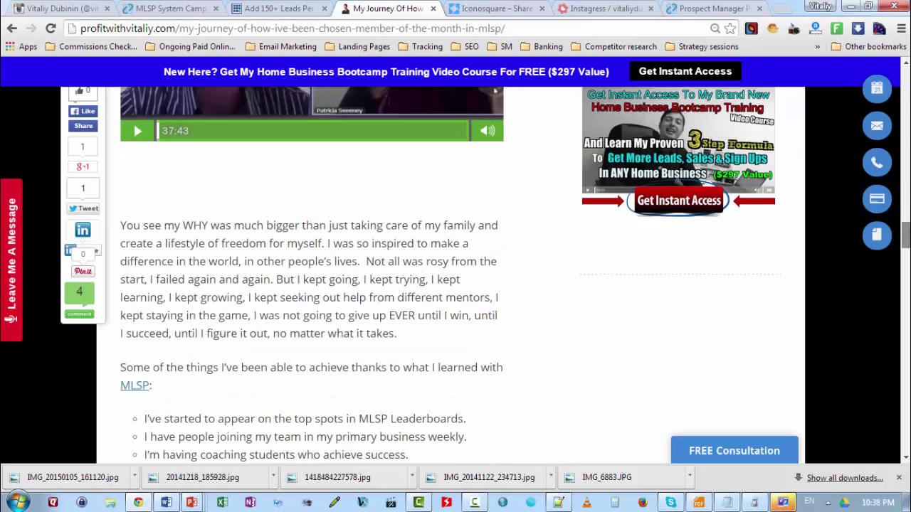
scroll(906, 124, "up", 15)
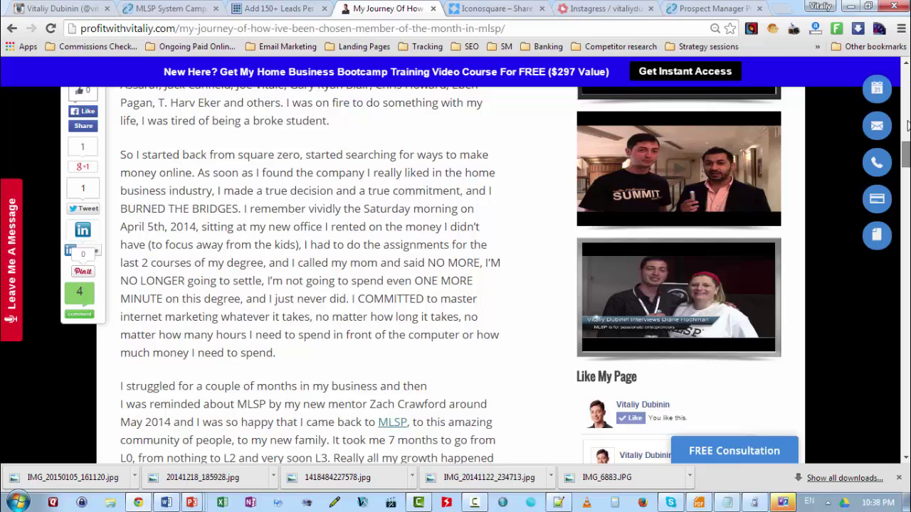
scroll(907, 124, "up", 1)
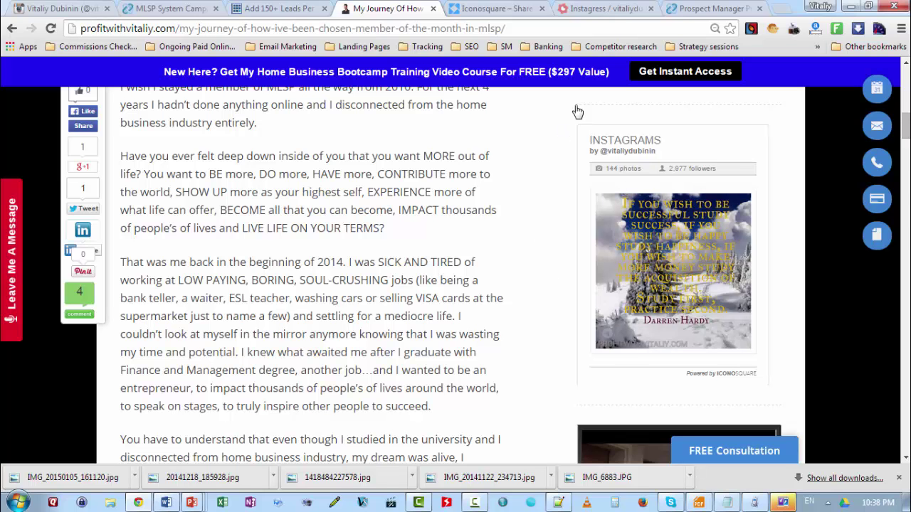
- Return to Iconosquare and view the account's statistics overview, including the follower figures for the last 7 days
left_click(496, 8)
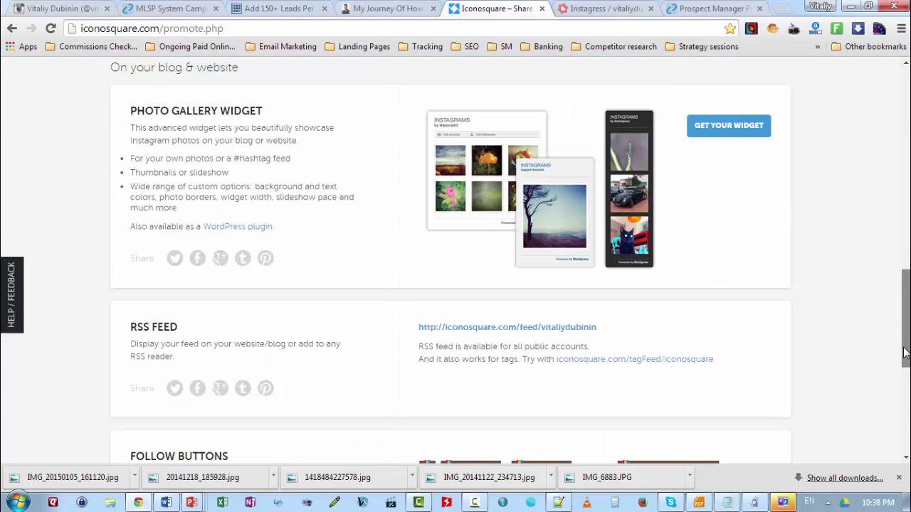
left_click_drag(906, 303, 906, 106)
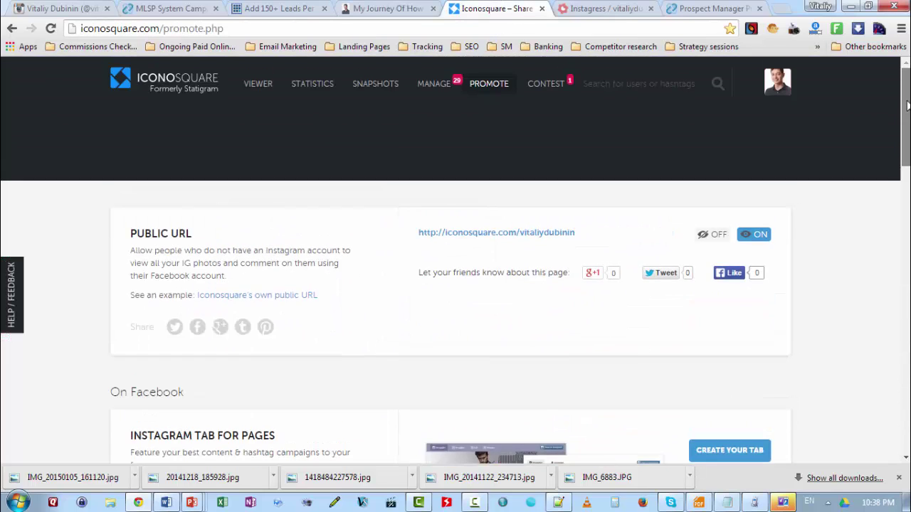
left_click(312, 87)
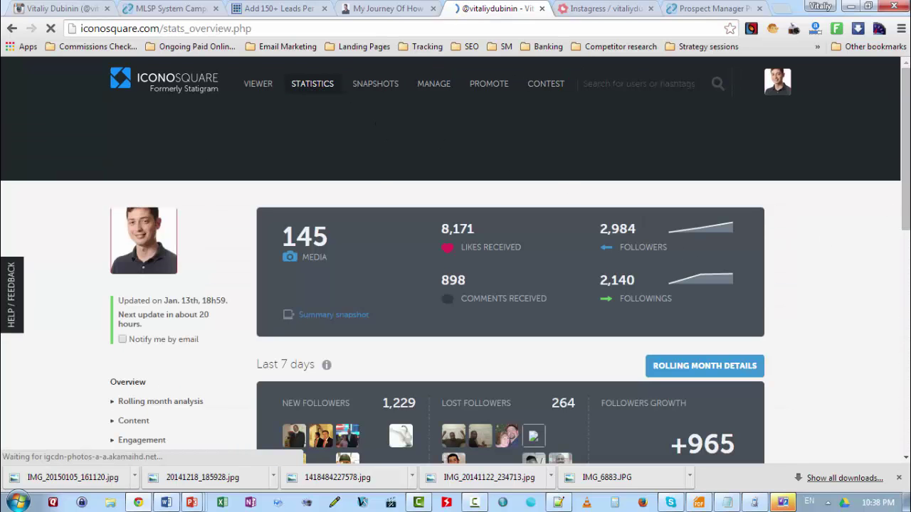
scroll(456, 259, "down", 3)
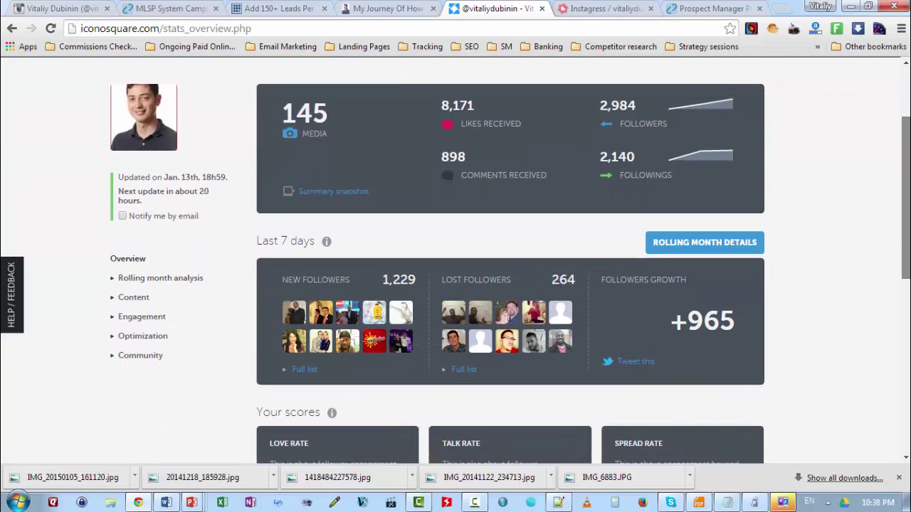
- View the Engagement statistics and examine the growth history of likes received and the most liked media
left_click(116, 316)
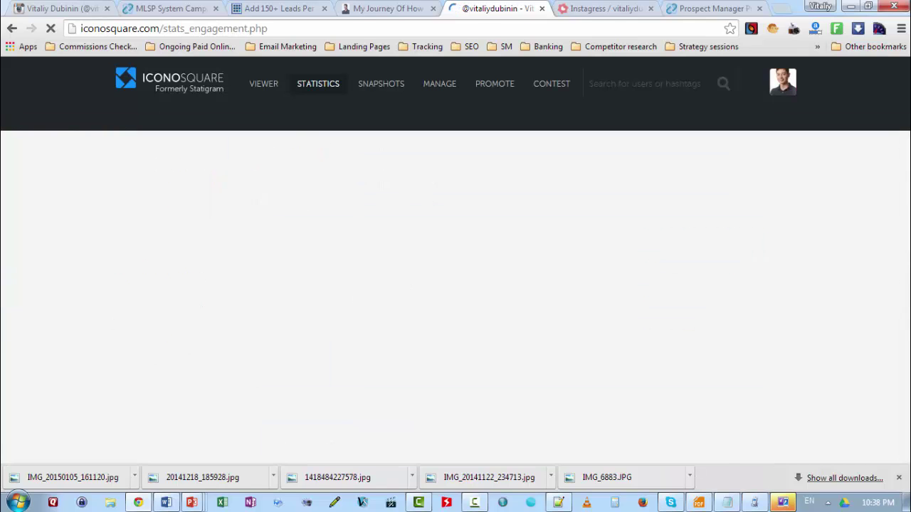
scroll(455, 284, "down", 3)
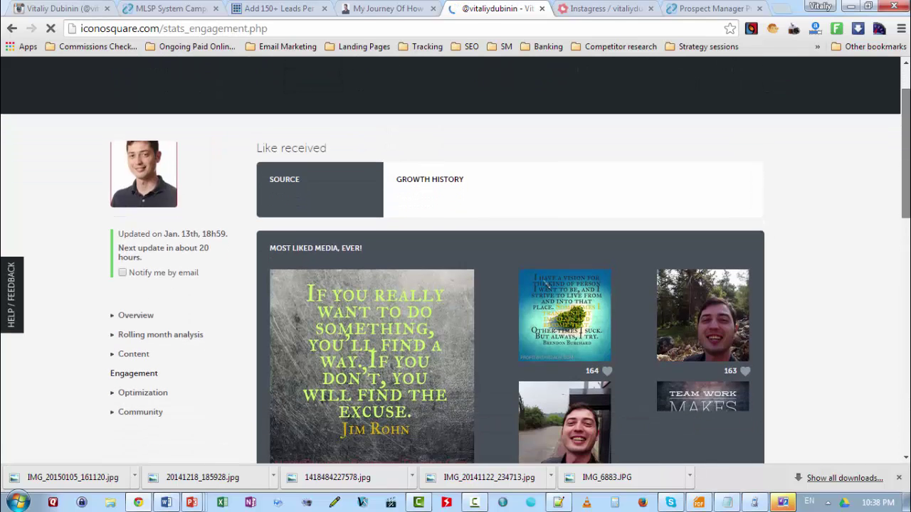
scroll(455, 285, "down", 3)
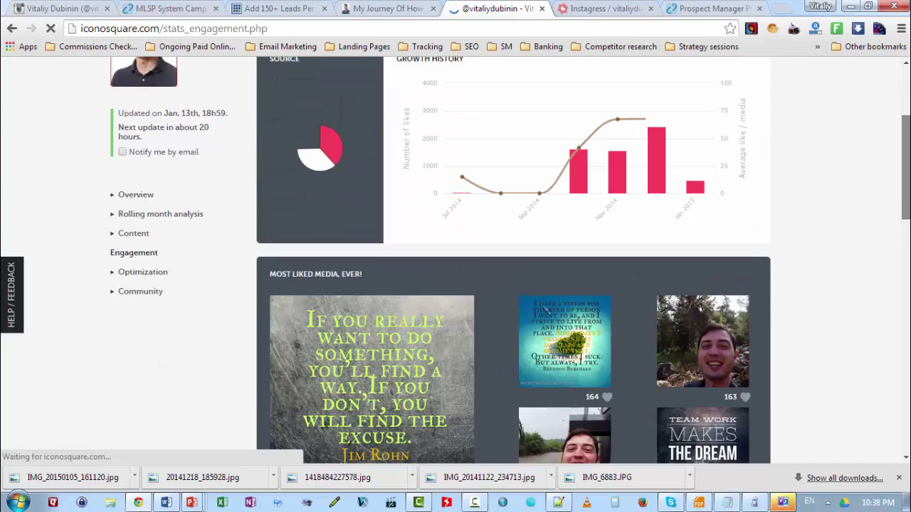
scroll(455, 284, "up", 3)
scroll(455, 285, "down", 2)
scroll(455, 285, "down", 1)
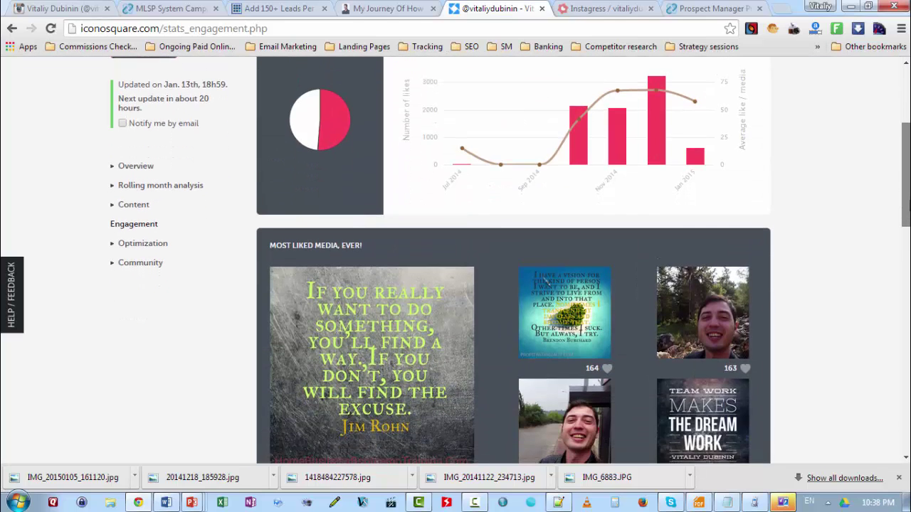
scroll(455, 285, "up", 1)
scroll(456, 285, "down", 2)
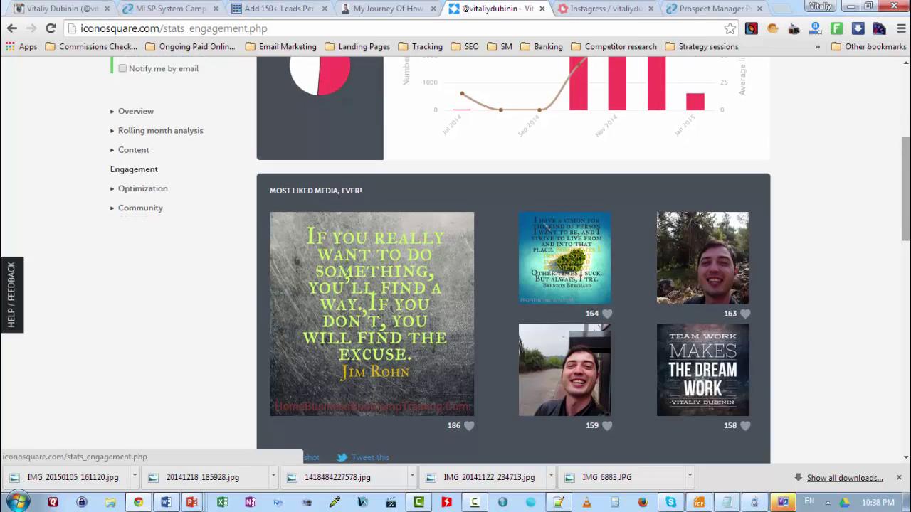
scroll(447, 403, "up", 3)
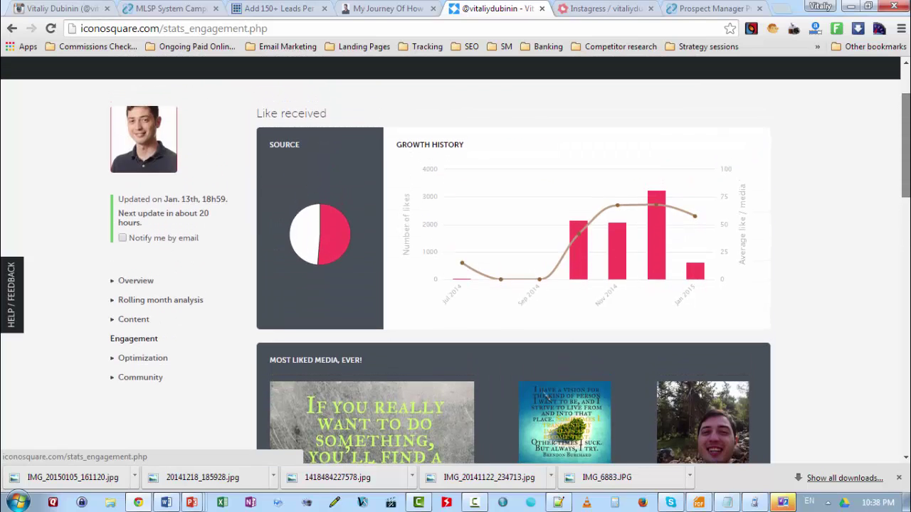
- View the Optimization statistics and examine the Best time to post chart, highlighting its heading
left_click(115, 362)
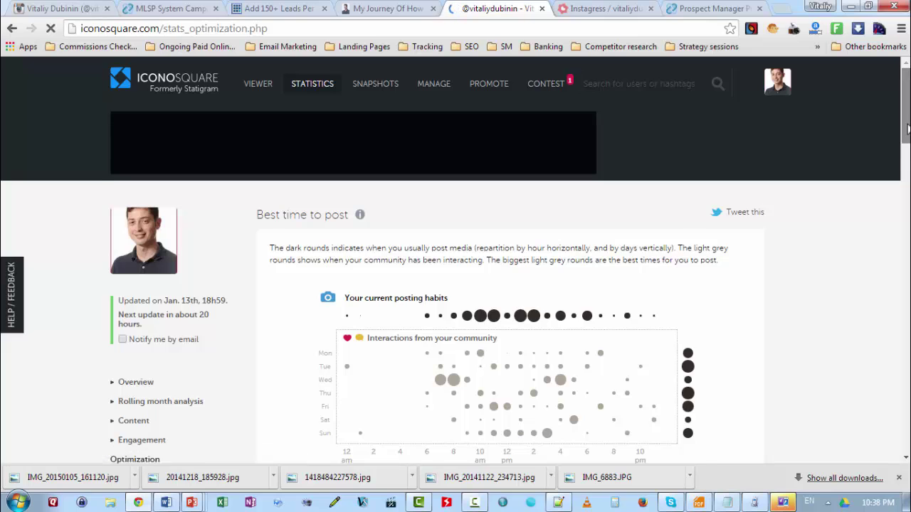
scroll(907, 122, "down", 2)
scroll(906, 123, "down", 1)
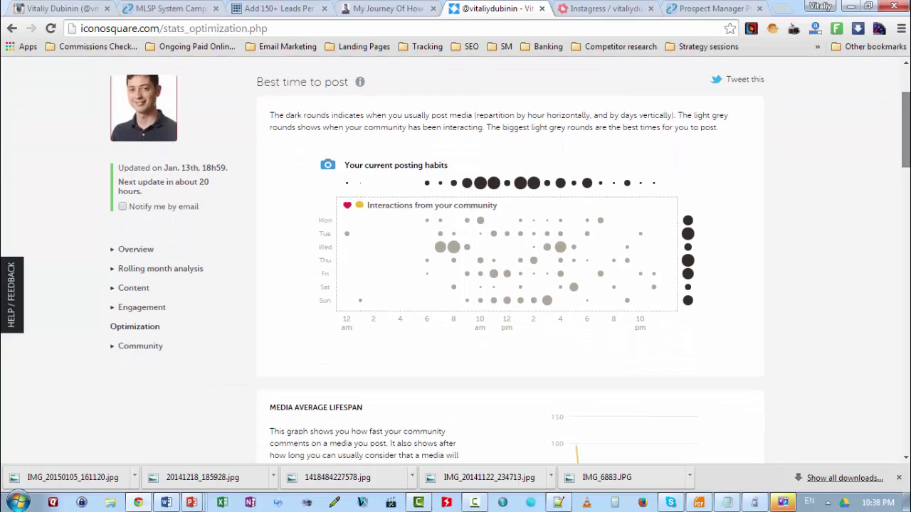
left_click_drag(257, 82, 346, 82)
scroll(347, 82, "up", 3)
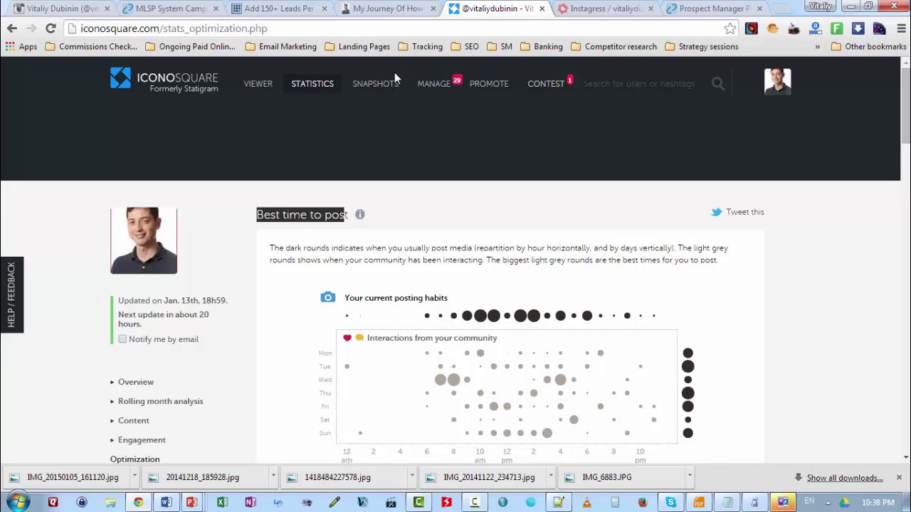
- Browse the Everybody feed in the Iconosquare viewer and show the list of the account's followers
left_click(254, 86)
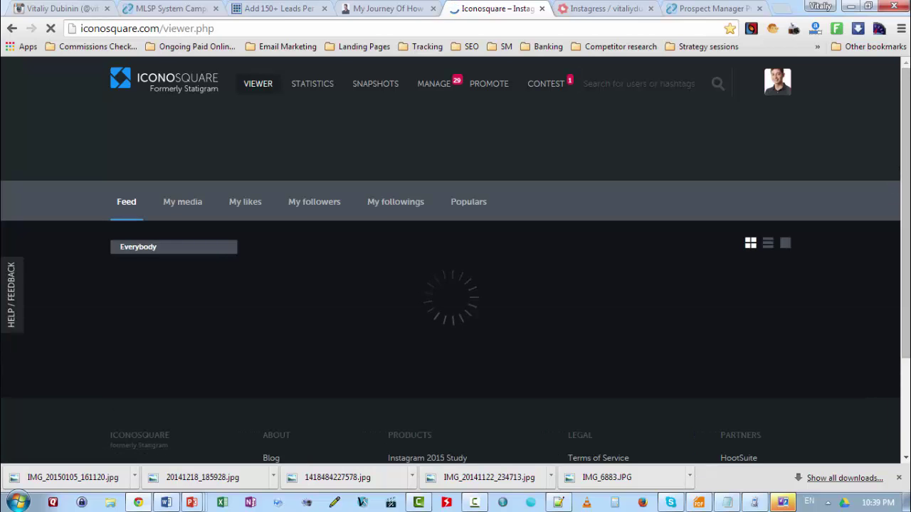
scroll(455, 260, "down", 2)
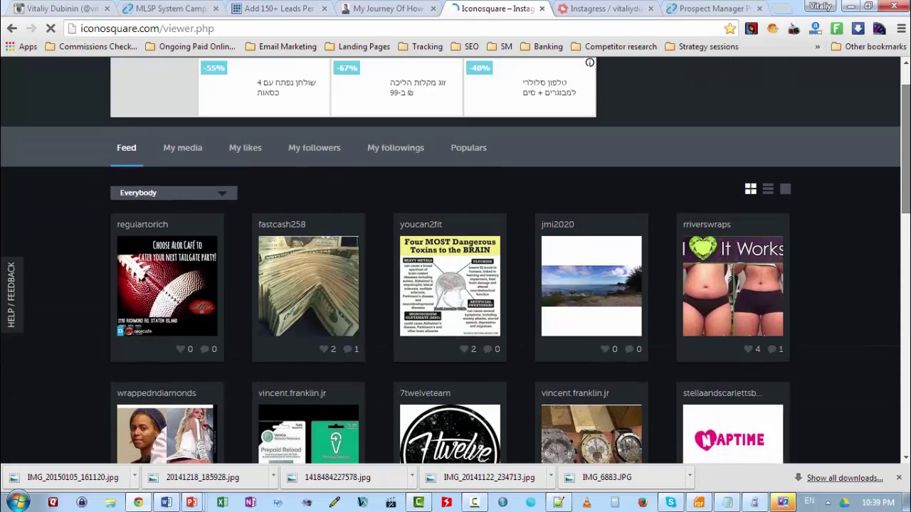
scroll(455, 260, "down", 3)
scroll(455, 261, "up", 4)
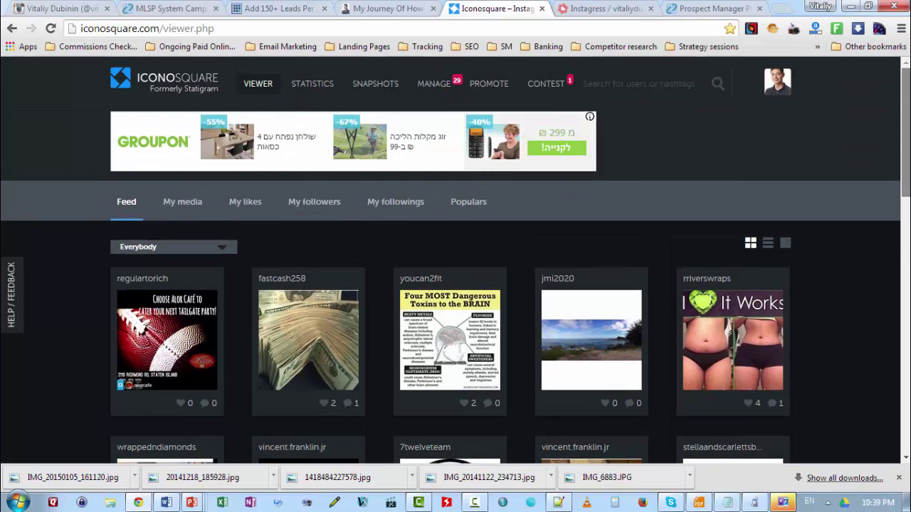
left_click(297, 214)
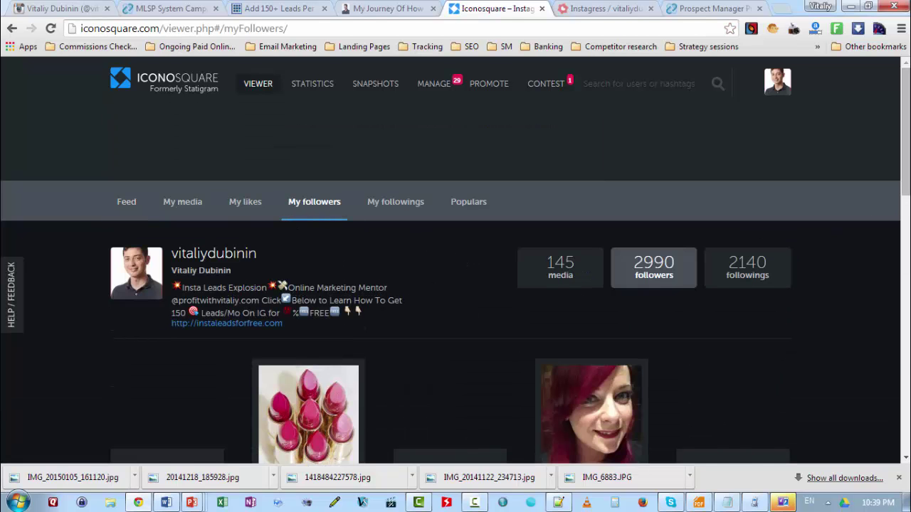
mouse_move(907, 104)
left_mouse_down()
mouse_move(908, 177)
mouse_move(906, 110)
left_mouse_up()
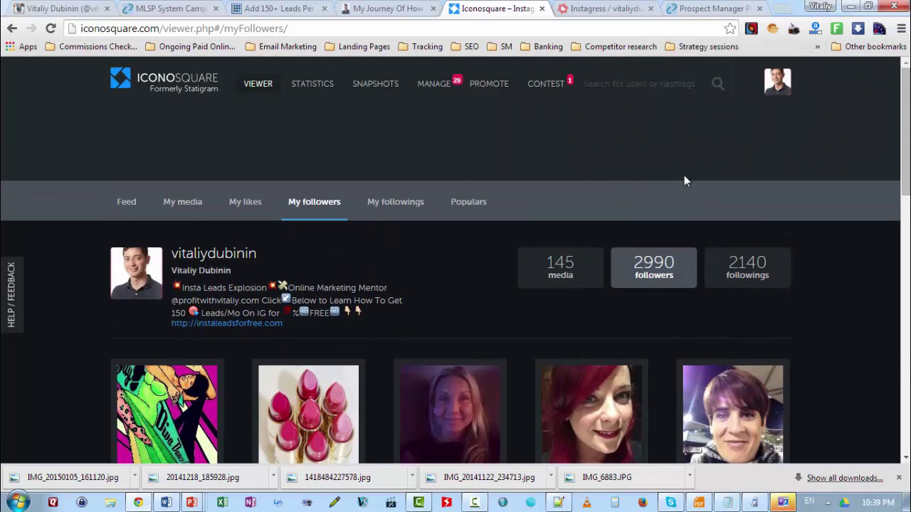
- Revisit the lead landing page and the blog post, then open the website link in the Iconosquare profile bio and view its page
left_click(282, 7)
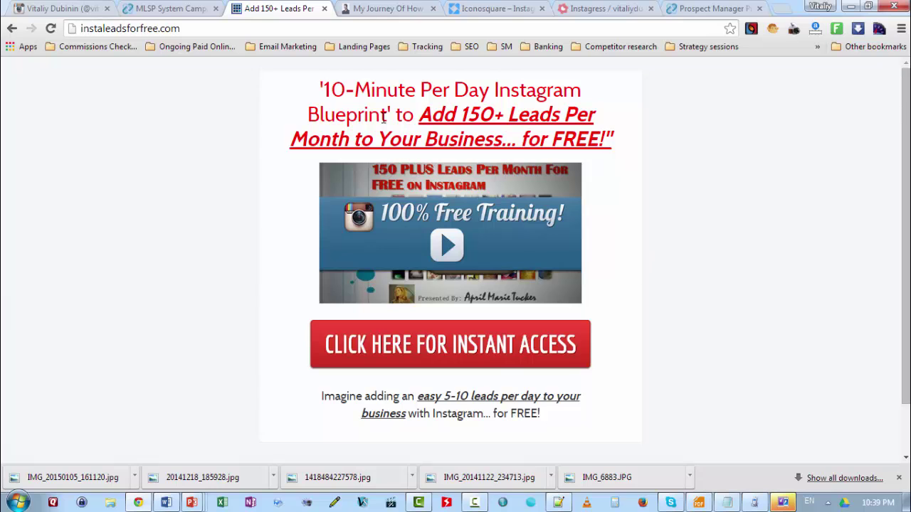
left_click(385, 8)
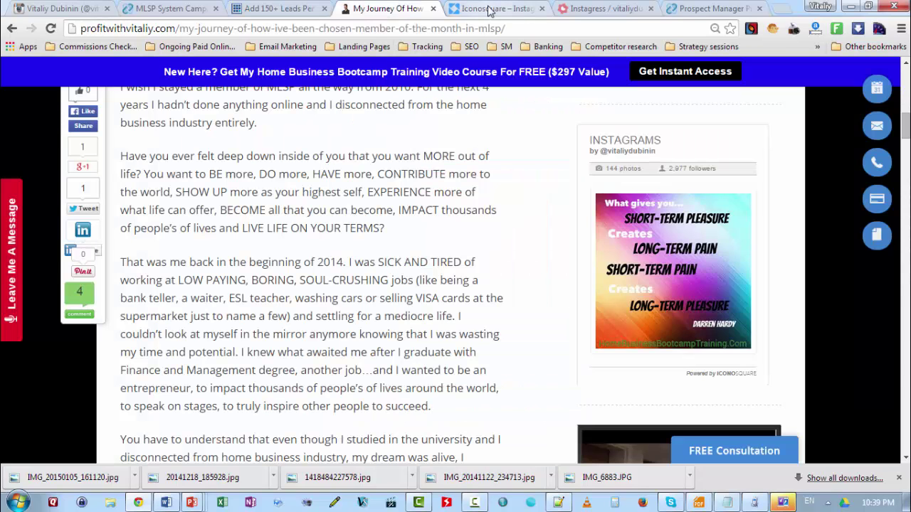
left_click(489, 9)
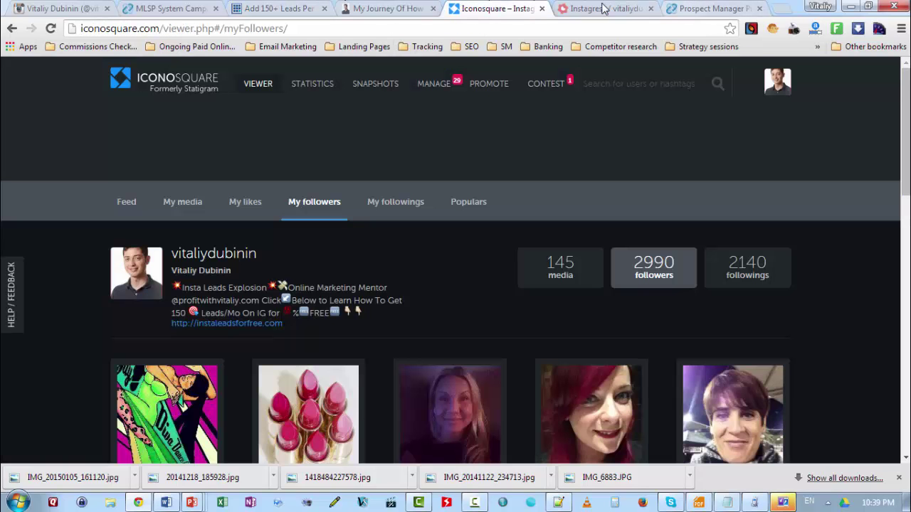
left_click(229, 324)
left_click(430, 8)
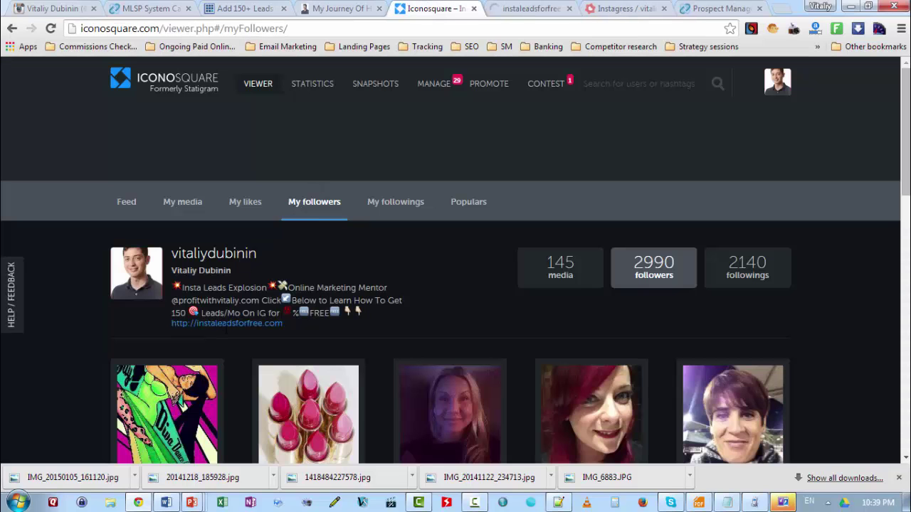
left_click(511, 10)
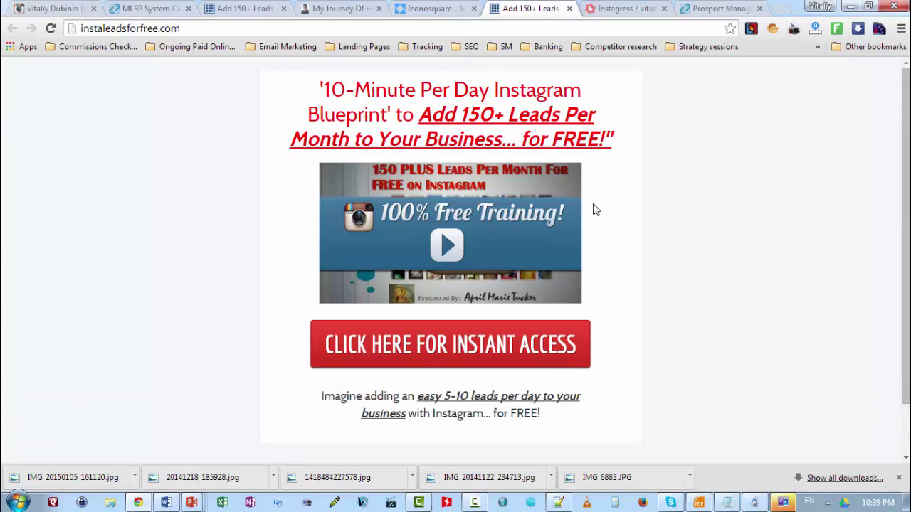
- Show the MLSP System Campaigns list, highlight the Insta Biz Builder campaign and display its campaign links
left_click(146, 9)
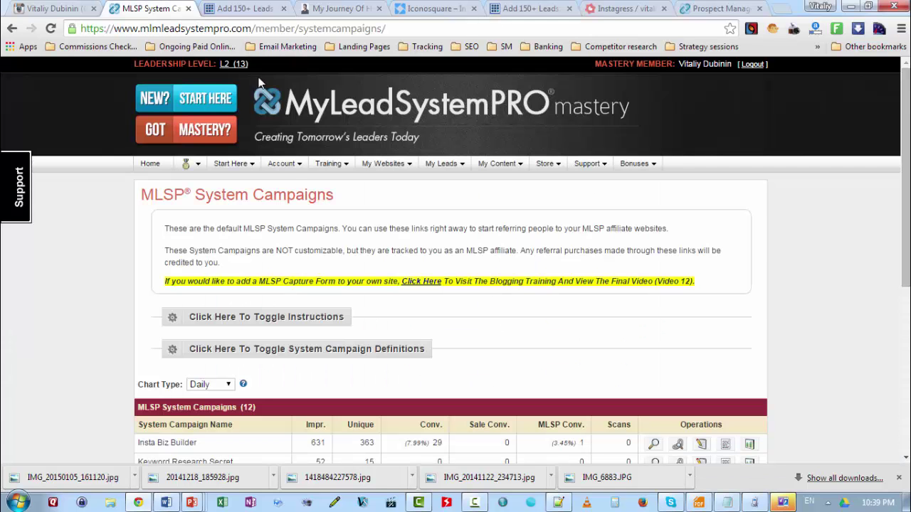
left_click_drag(905, 208, 907, 276)
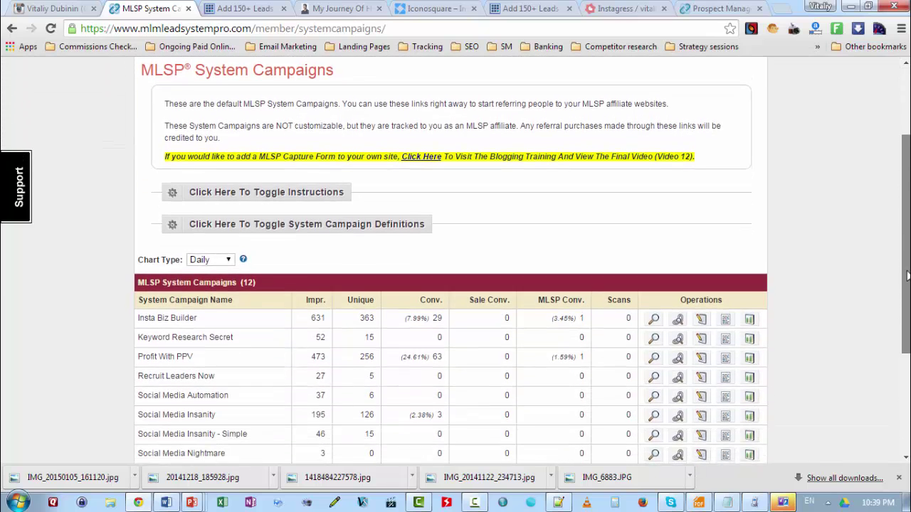
scroll(423, 282, "down", 1)
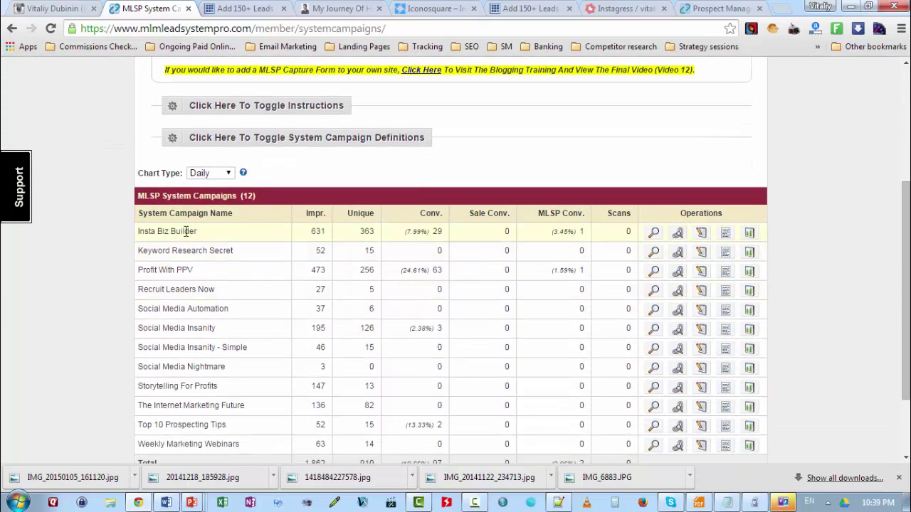
left_click_drag(187, 231, 127, 231)
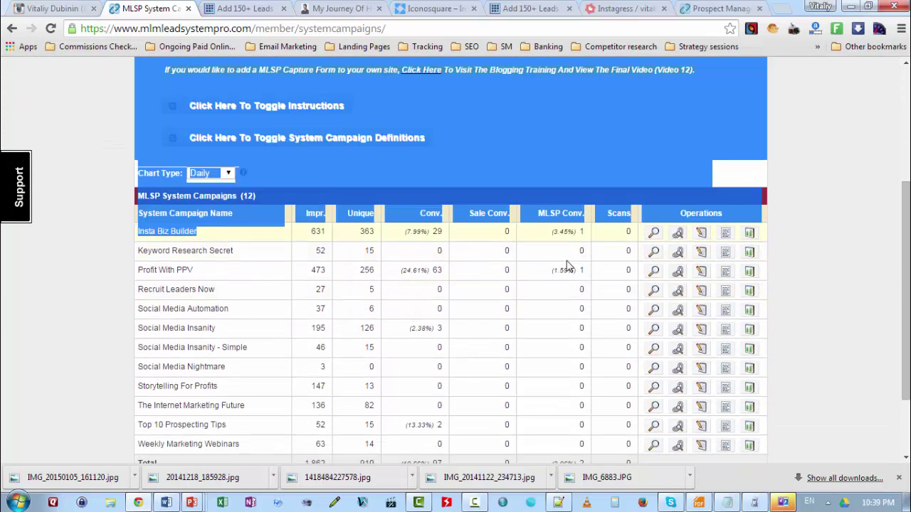
left_click(678, 235)
- Select the Insta Biz Builder capture page link and open it in a new browser tab
left_click(258, 218)
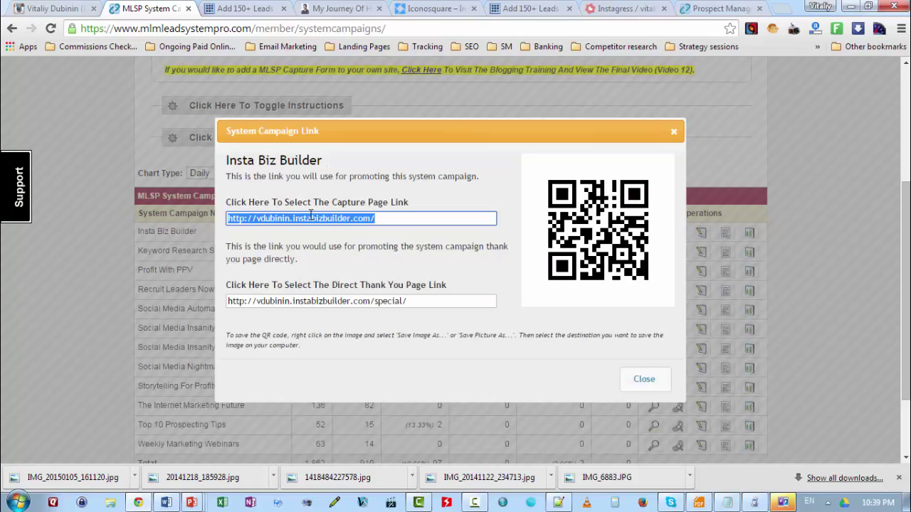
left_click(285, 217)
double_click(274, 218)
left_click(311, 217)
left_click(300, 219)
left_click(297, 218)
right_click(298, 214)
left_click(356, 391)
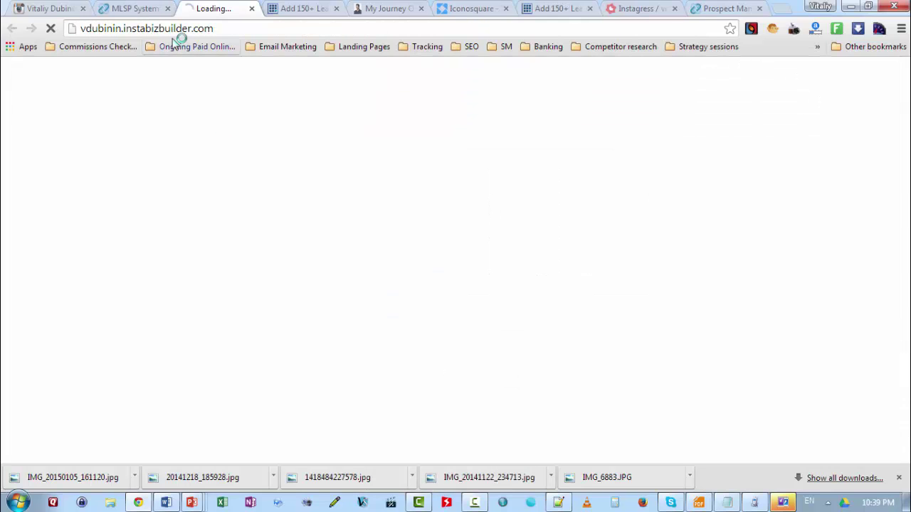
- Open the campaign's direct thank you page link and look through the 3 Steps to Success page
left_click(143, 8)
left_click(331, 303)
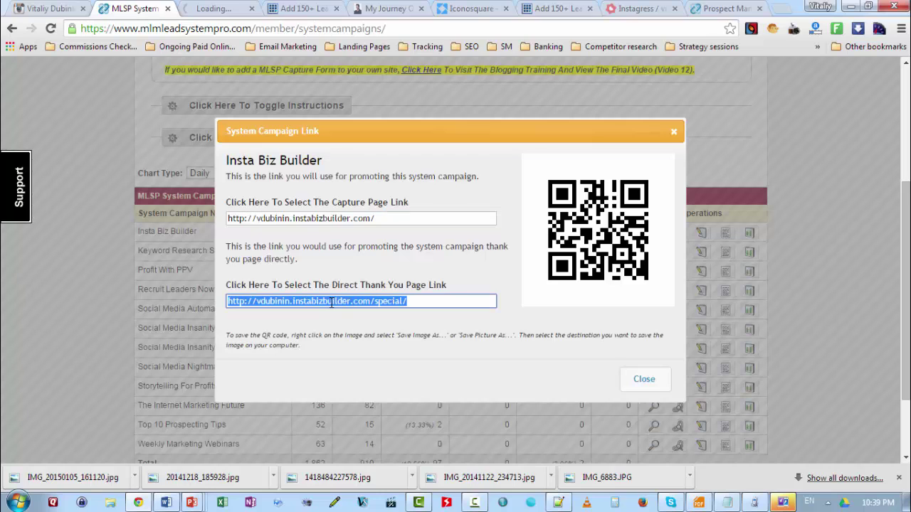
right_click(331, 302)
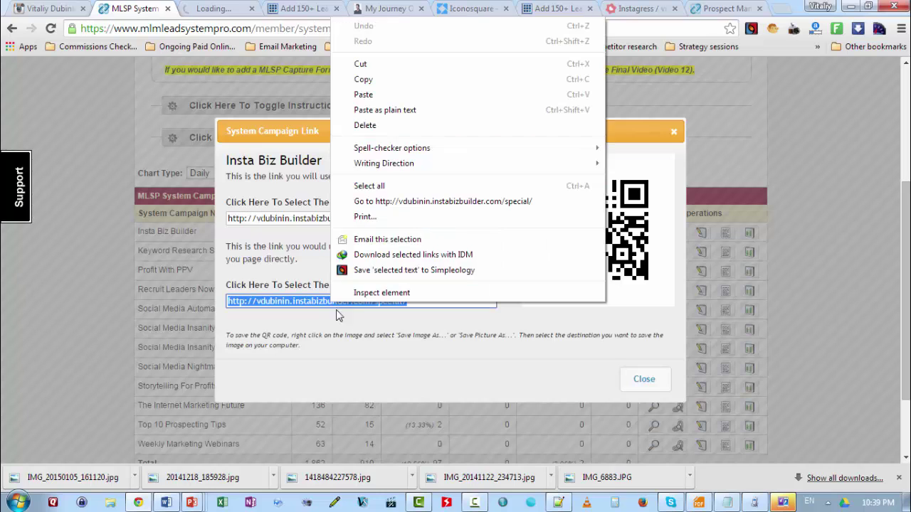
left_click(368, 202)
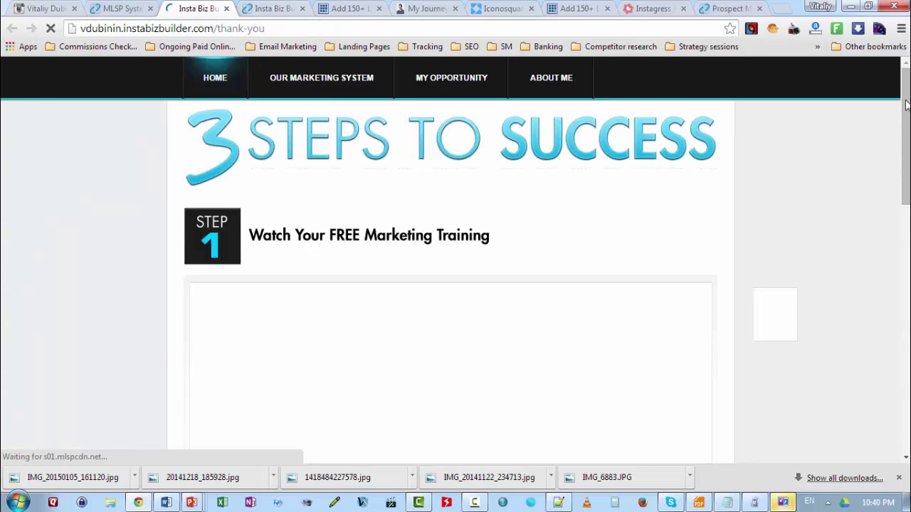
left_click_drag(907, 105, 906, 305)
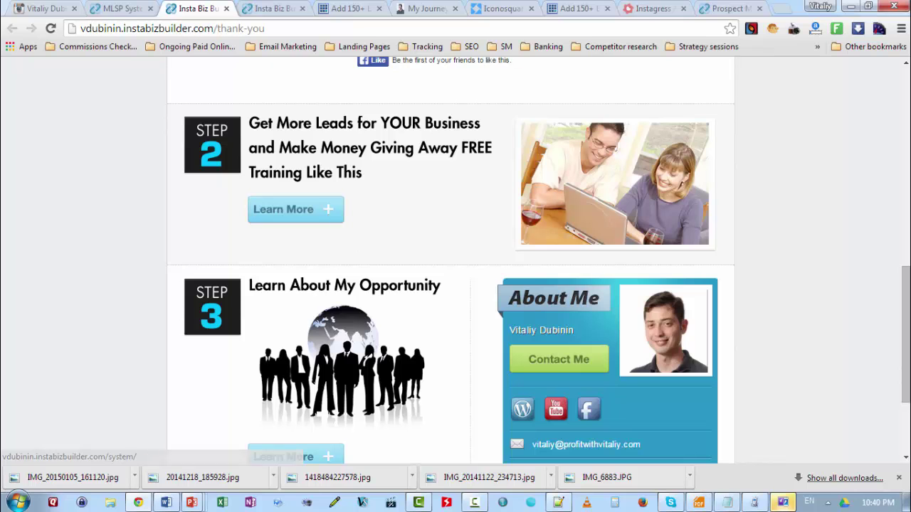
scroll(907, 285, "down", 1)
scroll(906, 285, "up", 1)
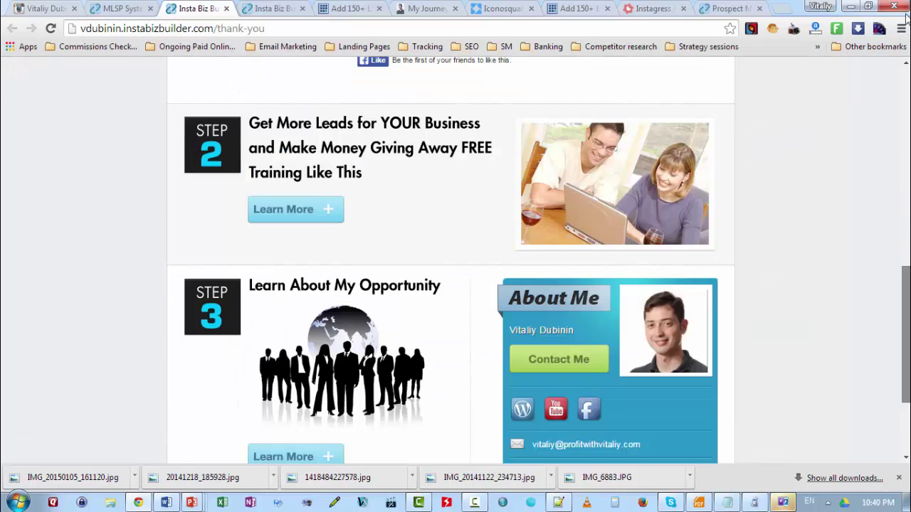
mouse_move(907, 290)
left_mouse_down()
mouse_move(907, 88)
mouse_move(907, 290)
left_mouse_up()
- Close the System Campaign Link dialog on the MLSP page and return to the Insta Biz Builder thank-you page
left_click(125, 12)
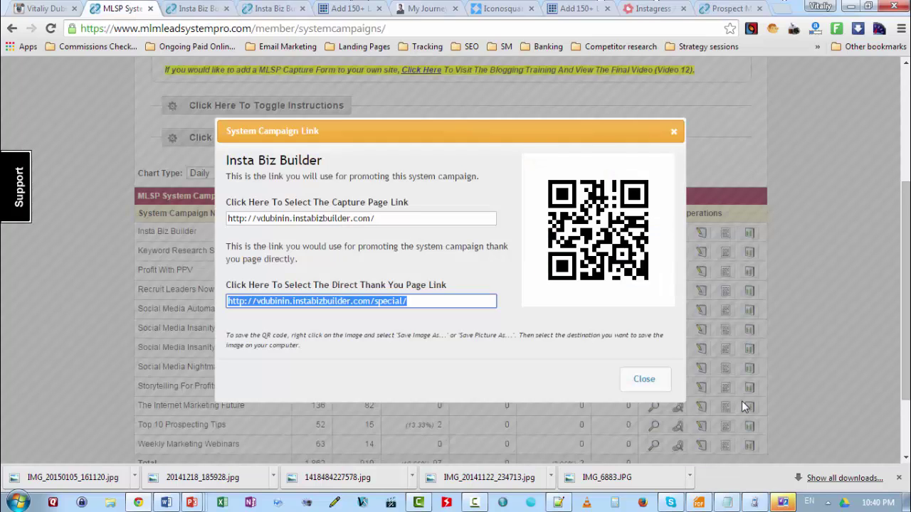
left_click(641, 379)
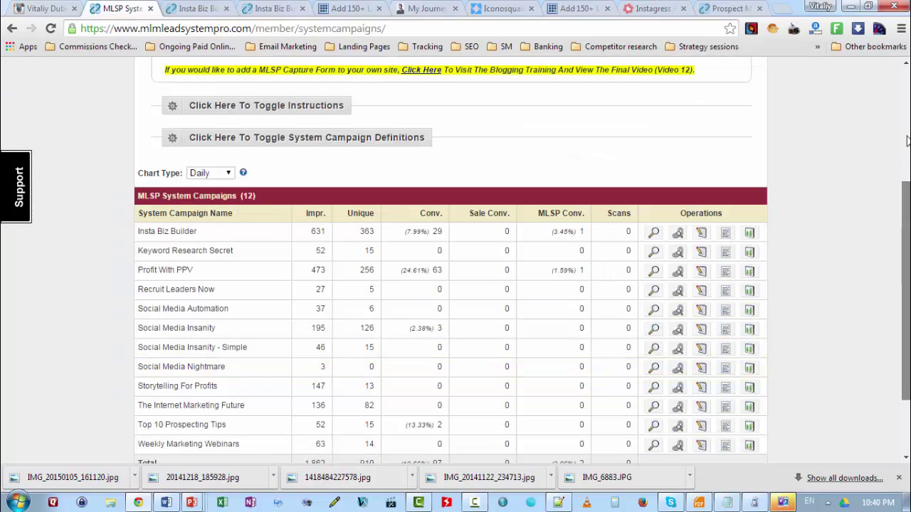
scroll(898, 84, "up", 3)
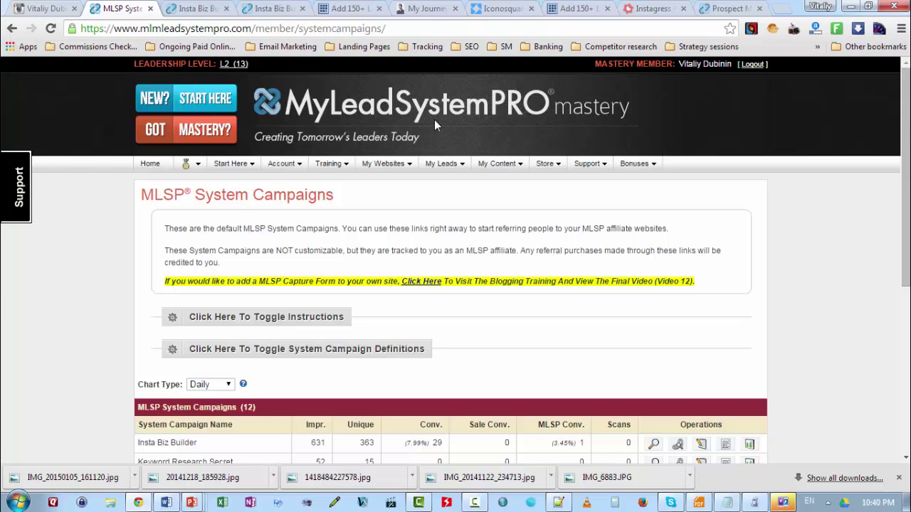
mouse_move(334, 165)
key("ctrl+Tab")
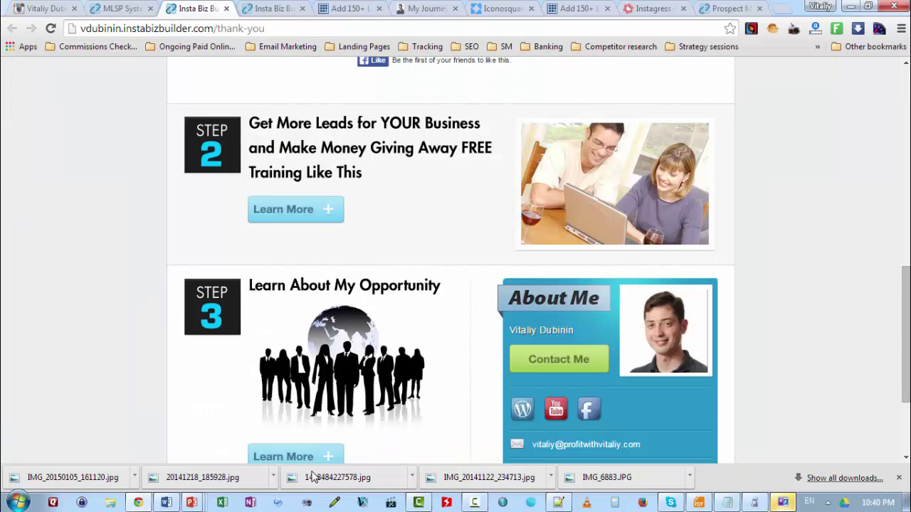